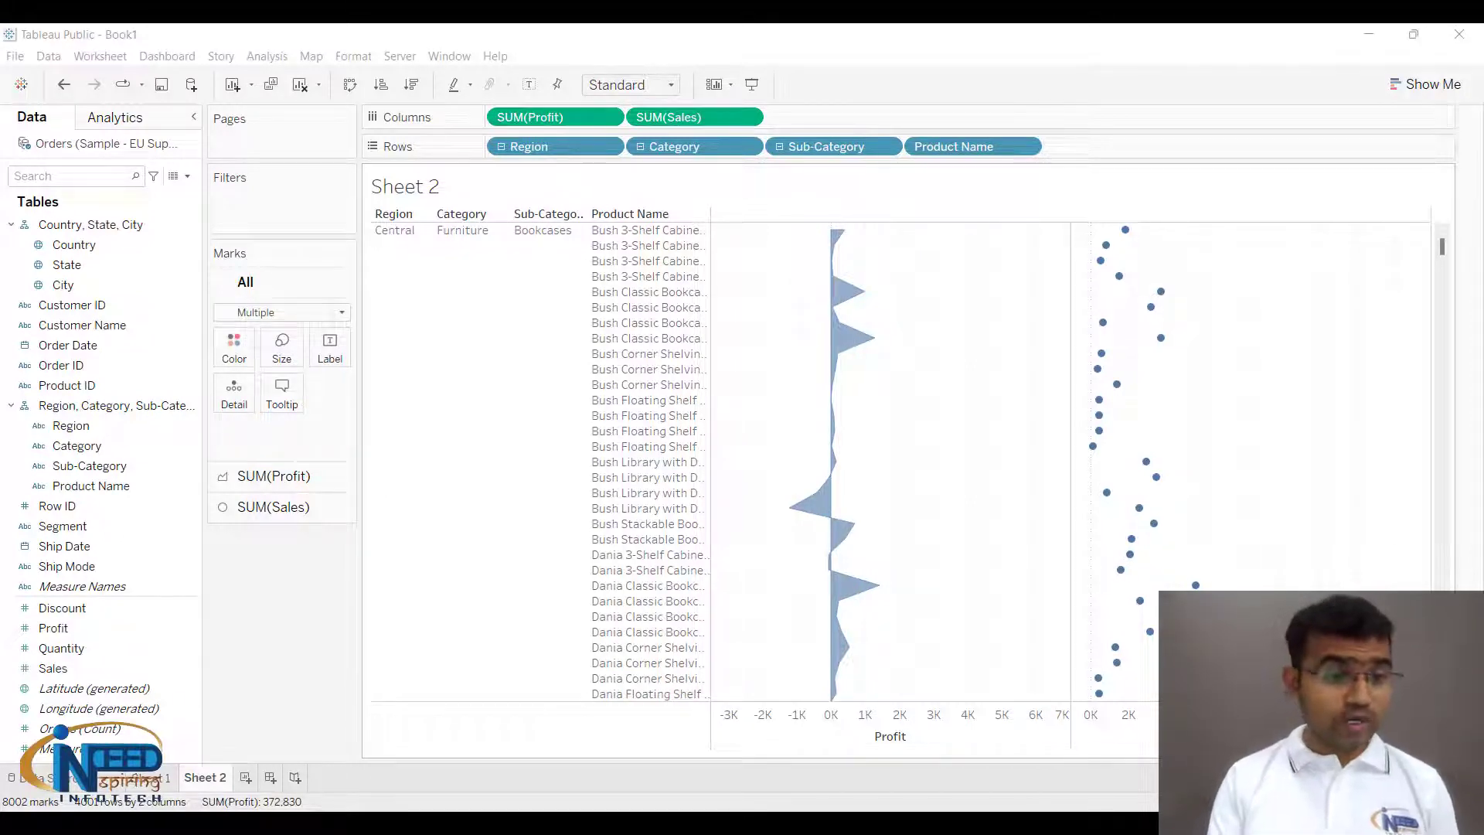
Step: Add a new blank worksheet, Sheet 3
click(246, 778)
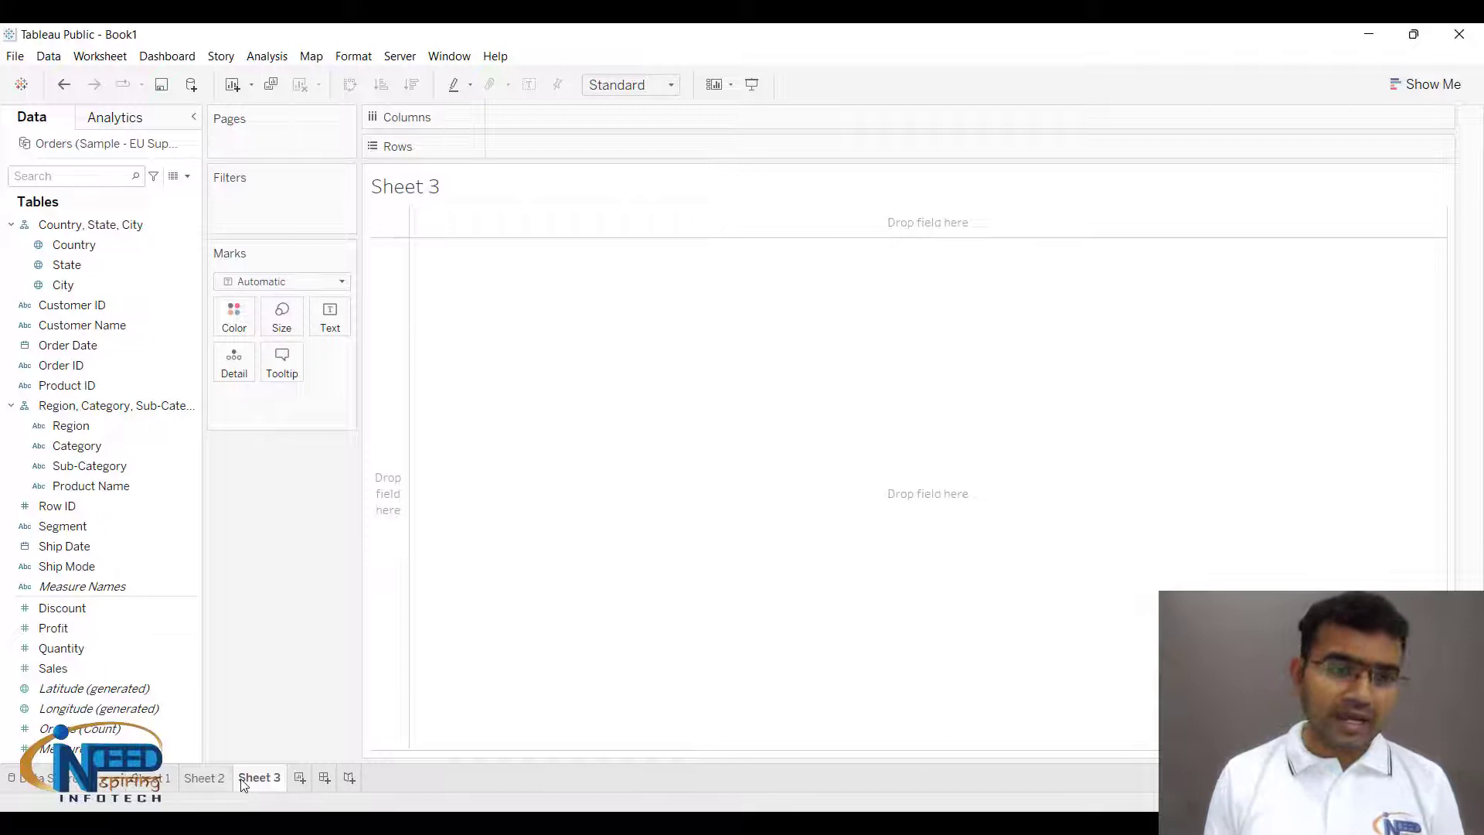
Step: Chart SUM(Sales) by Region as bars, labelled with Sales and coloured by Region
click(152, 708)
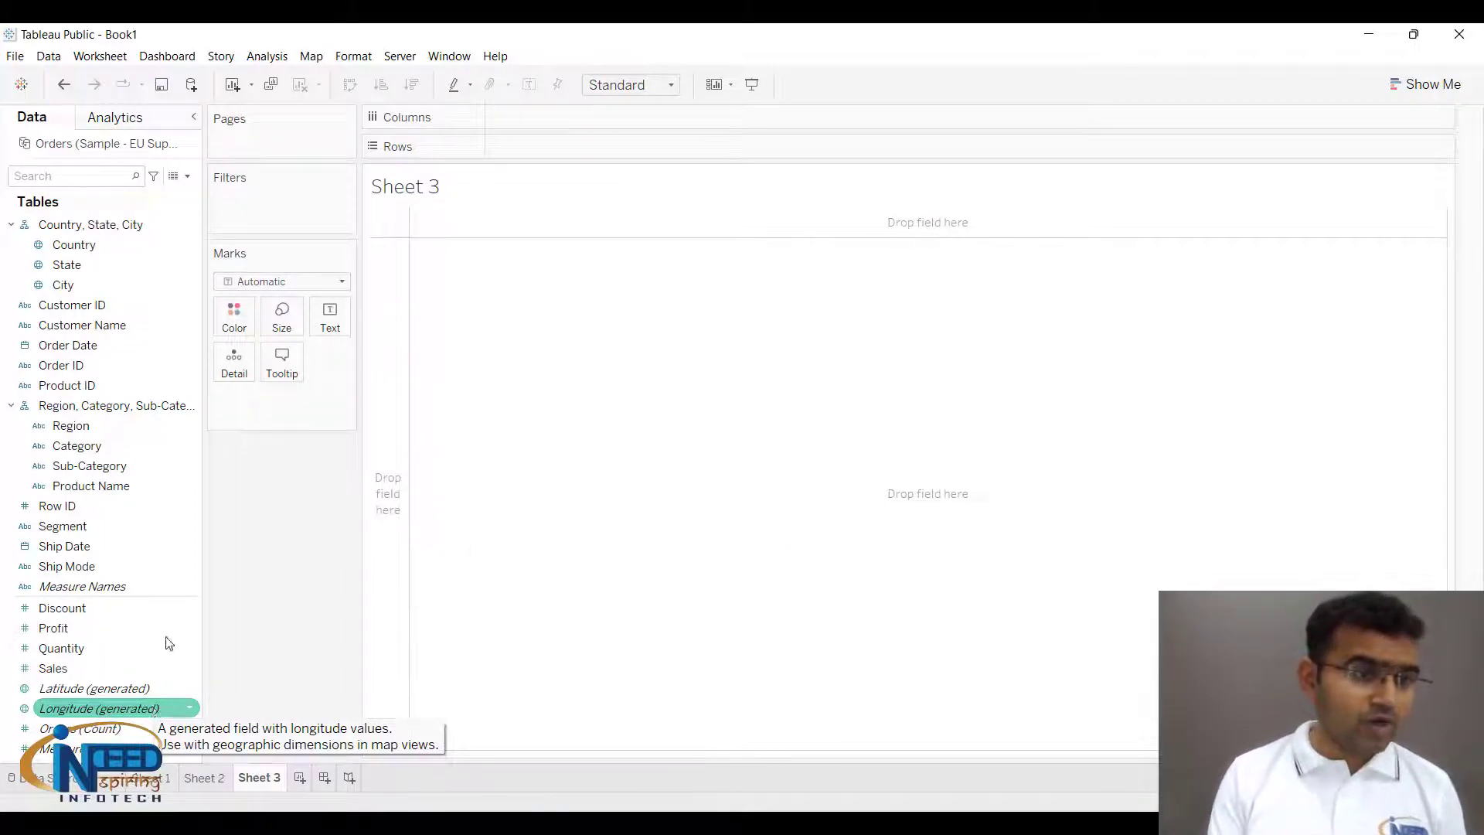
drag(63, 427, 551, 118)
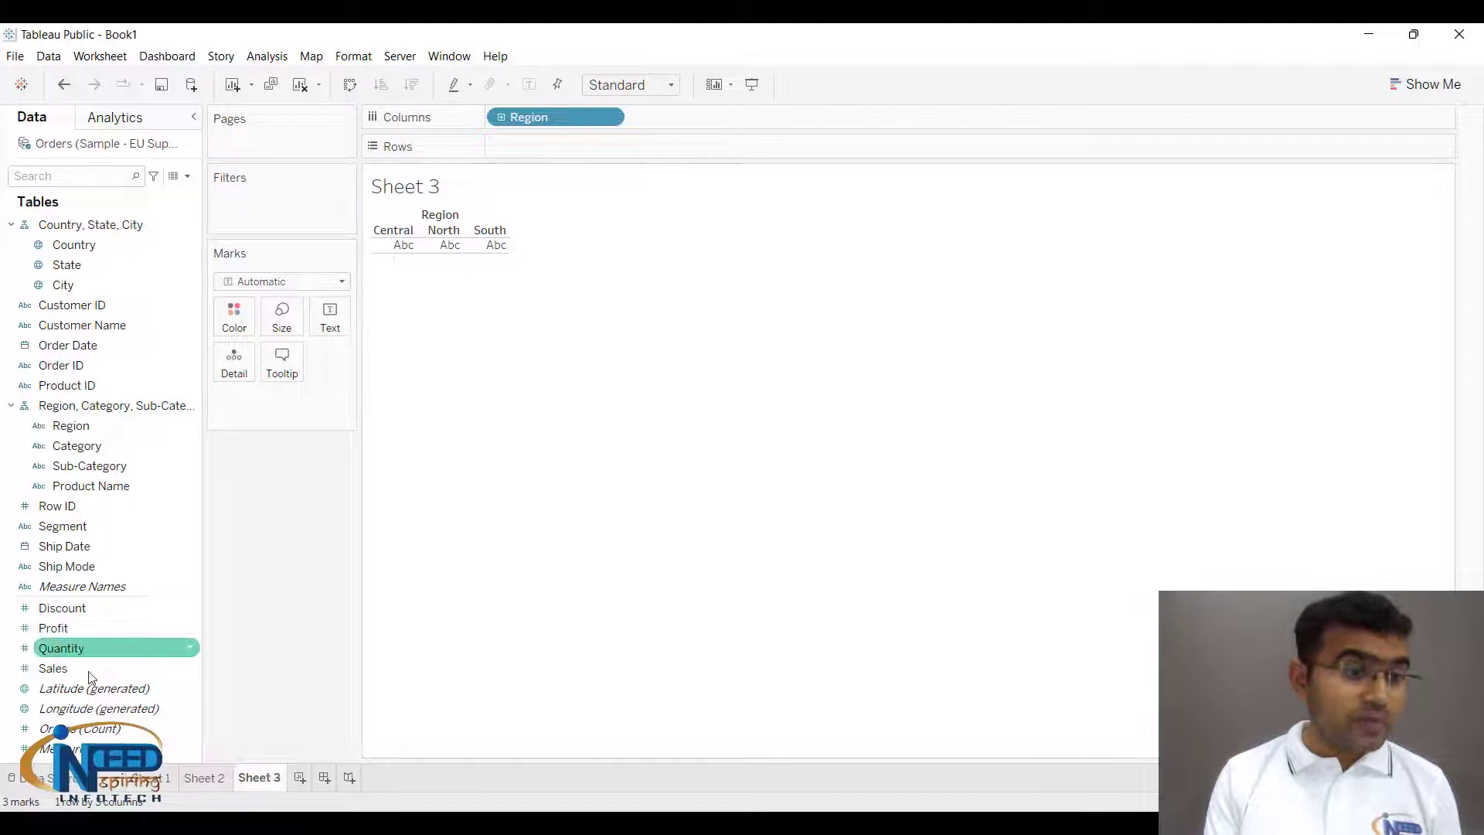
drag(86, 670, 545, 144)
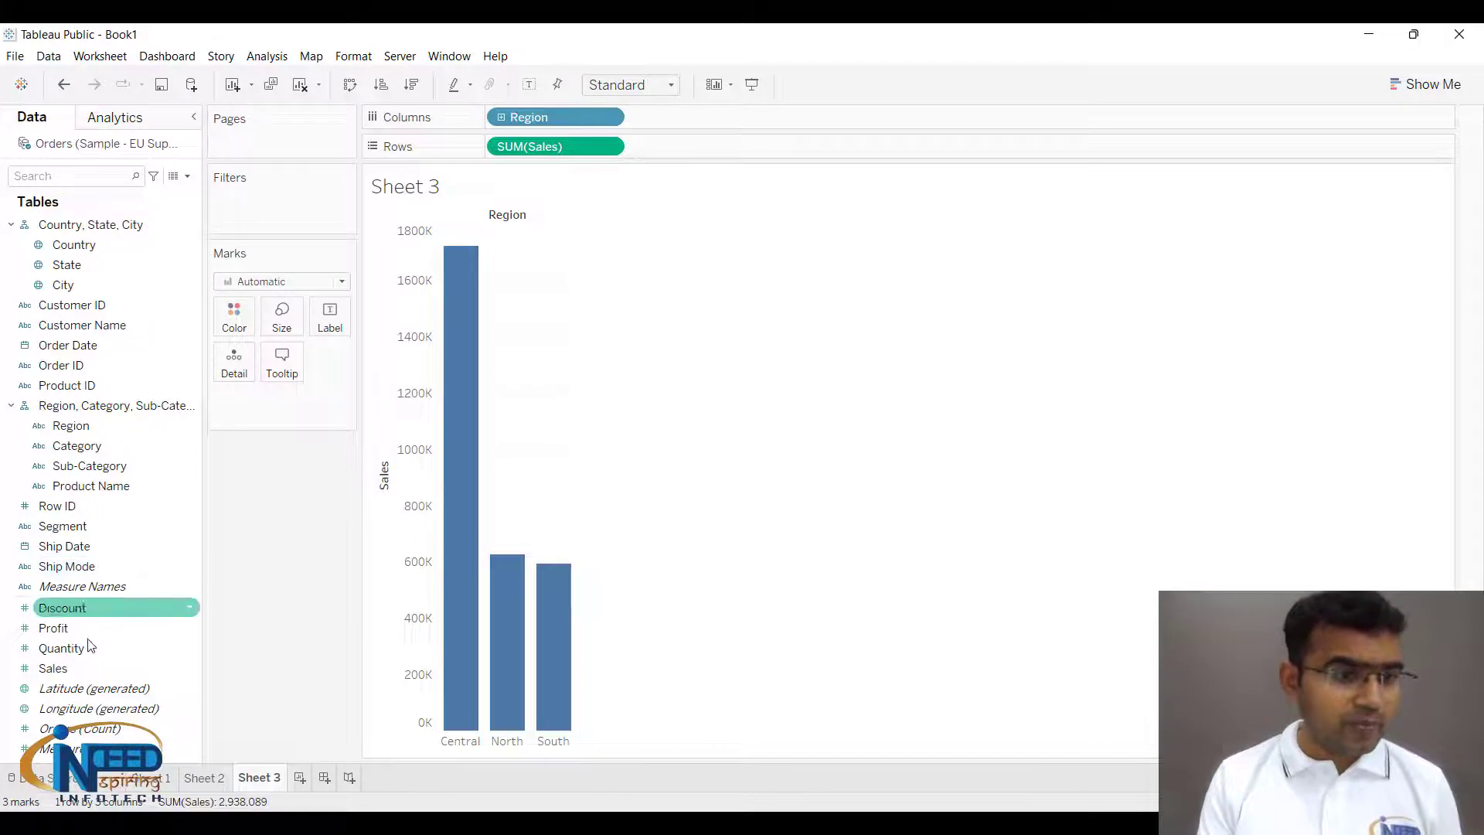
drag(62, 671, 325, 317)
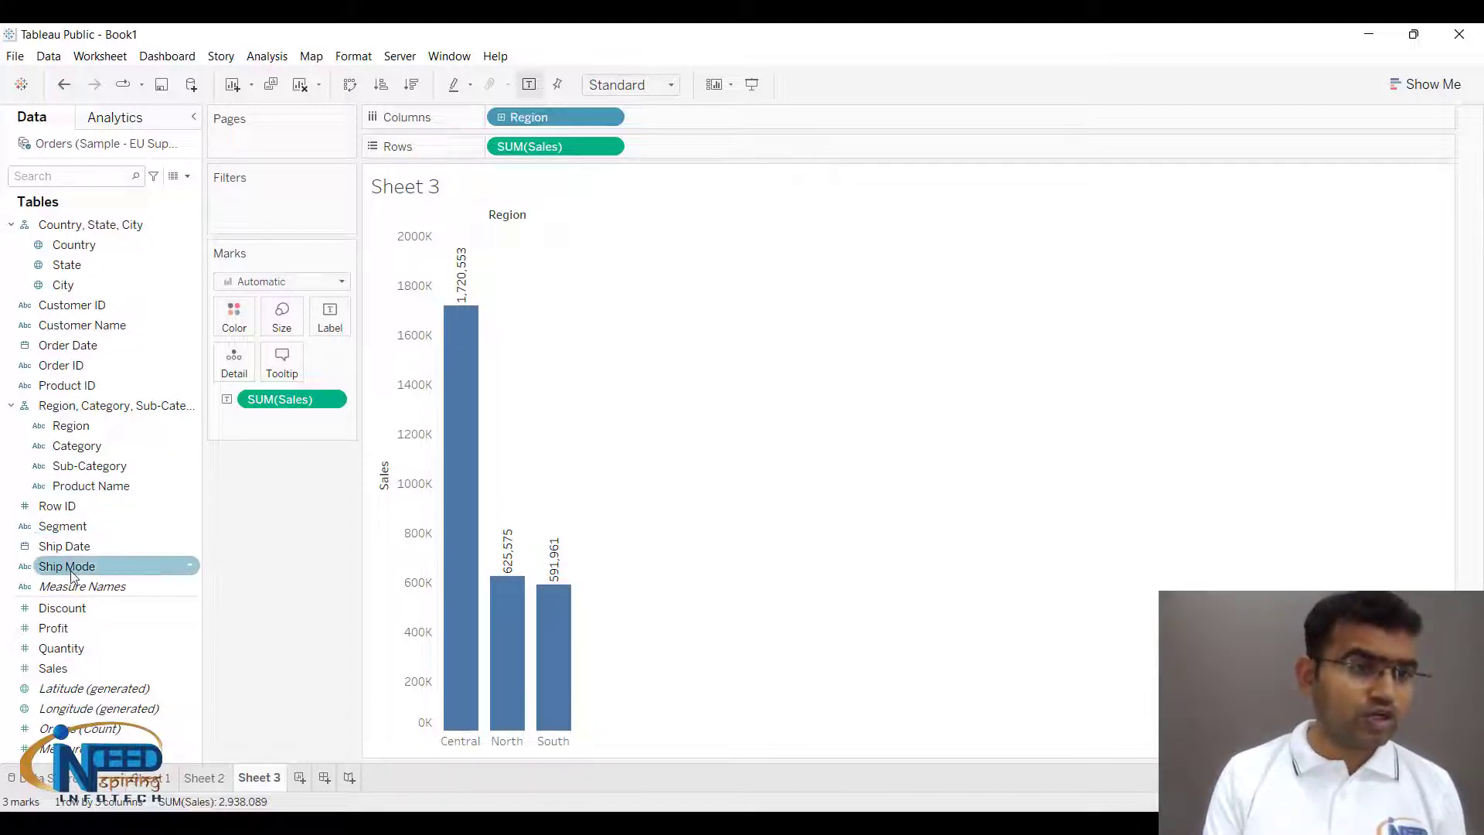
drag(75, 425, 224, 319)
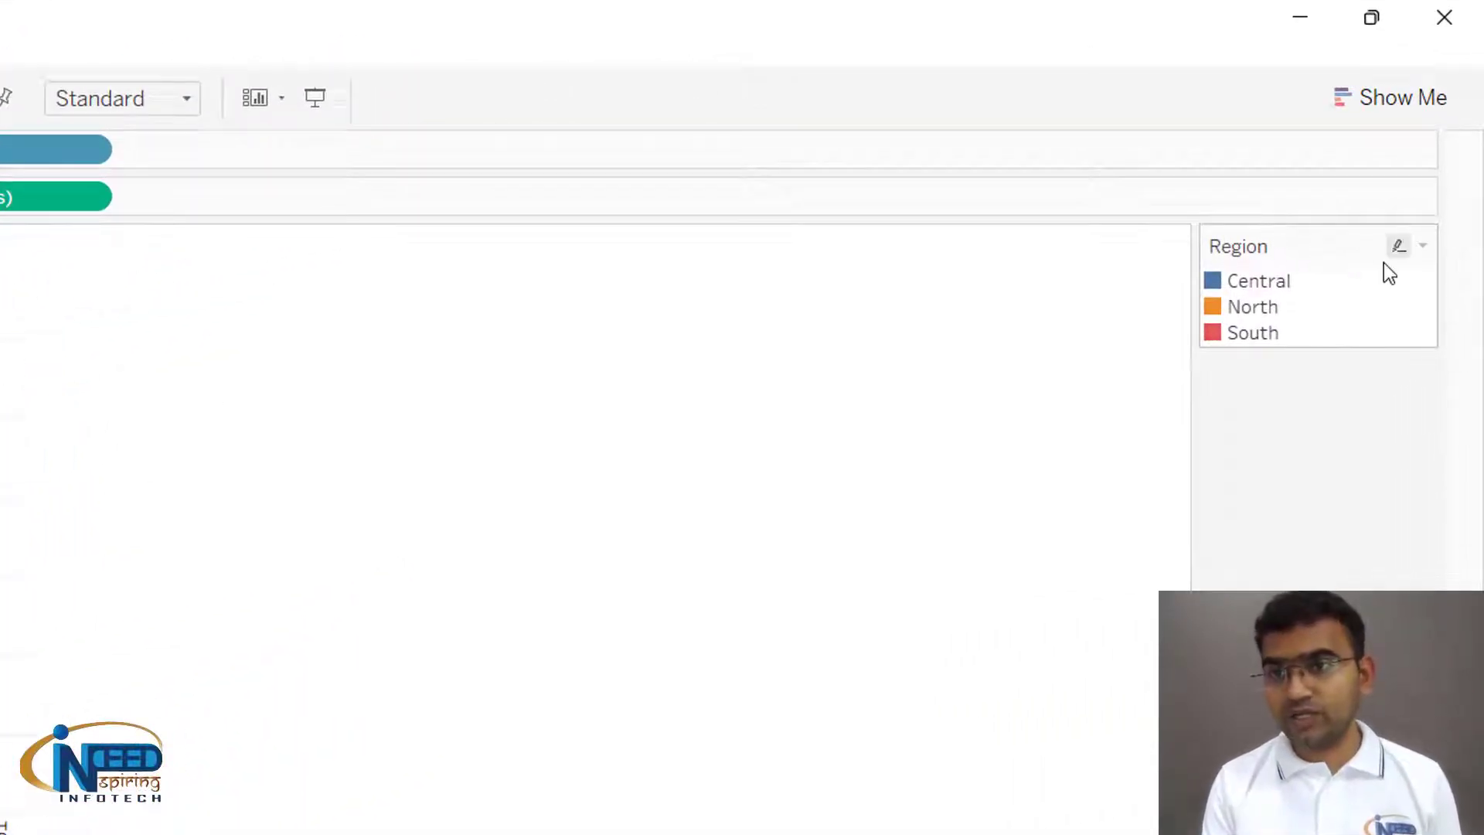
Step: Hide the Region colour legend and set the view sizing to Entire View
click(1424, 247)
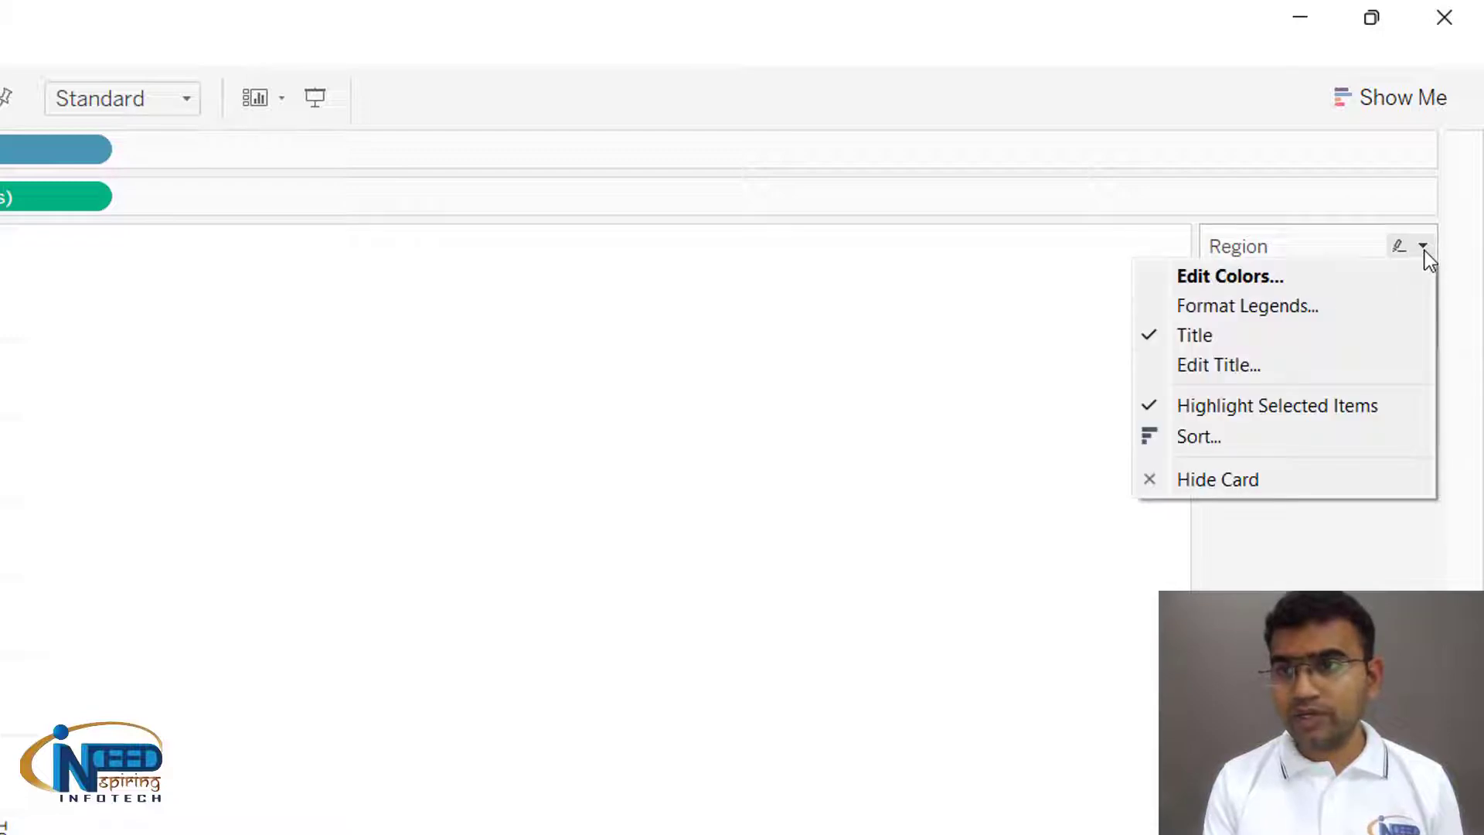
click(1224, 480)
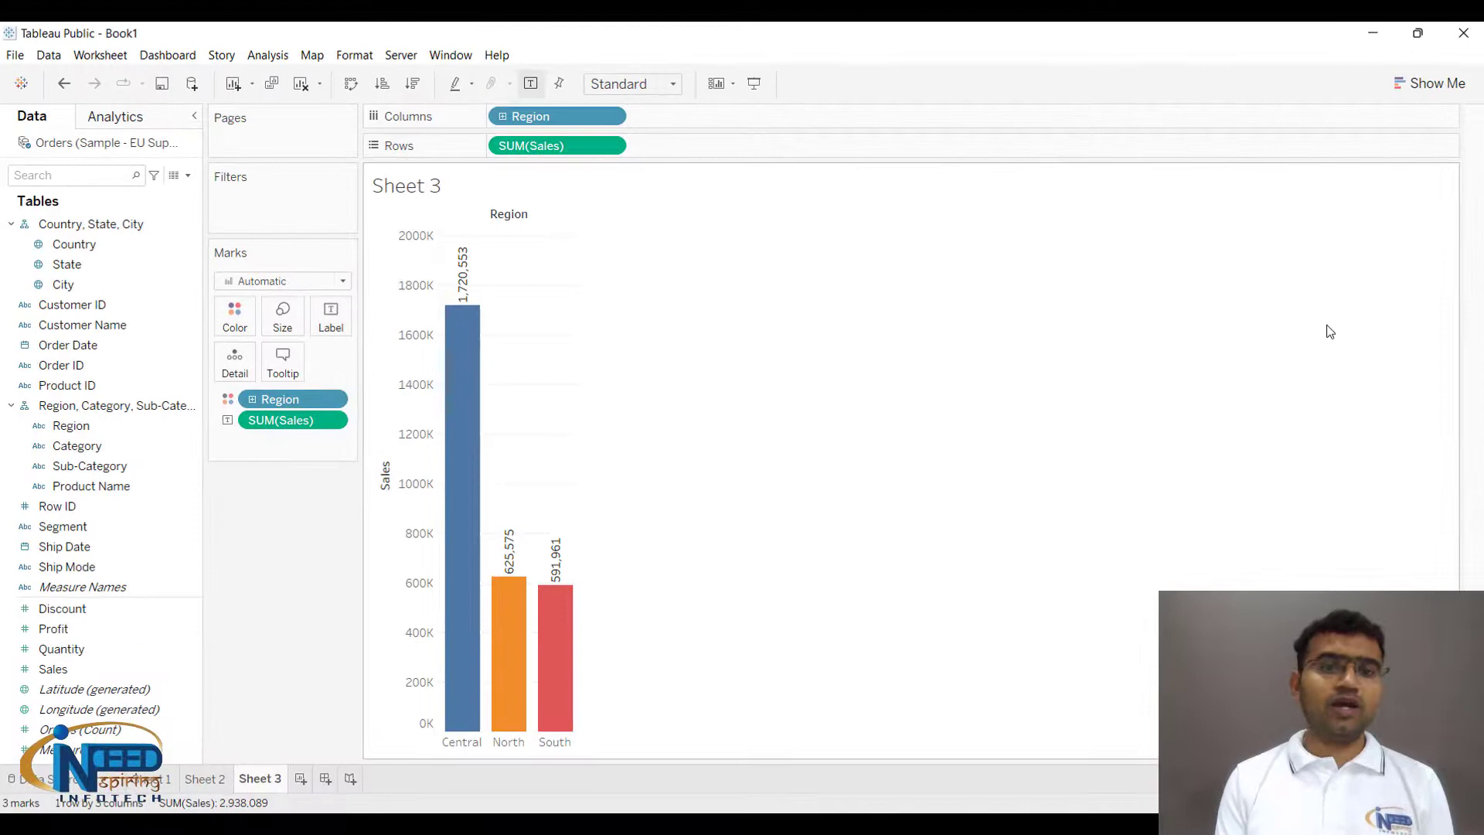
click(643, 85)
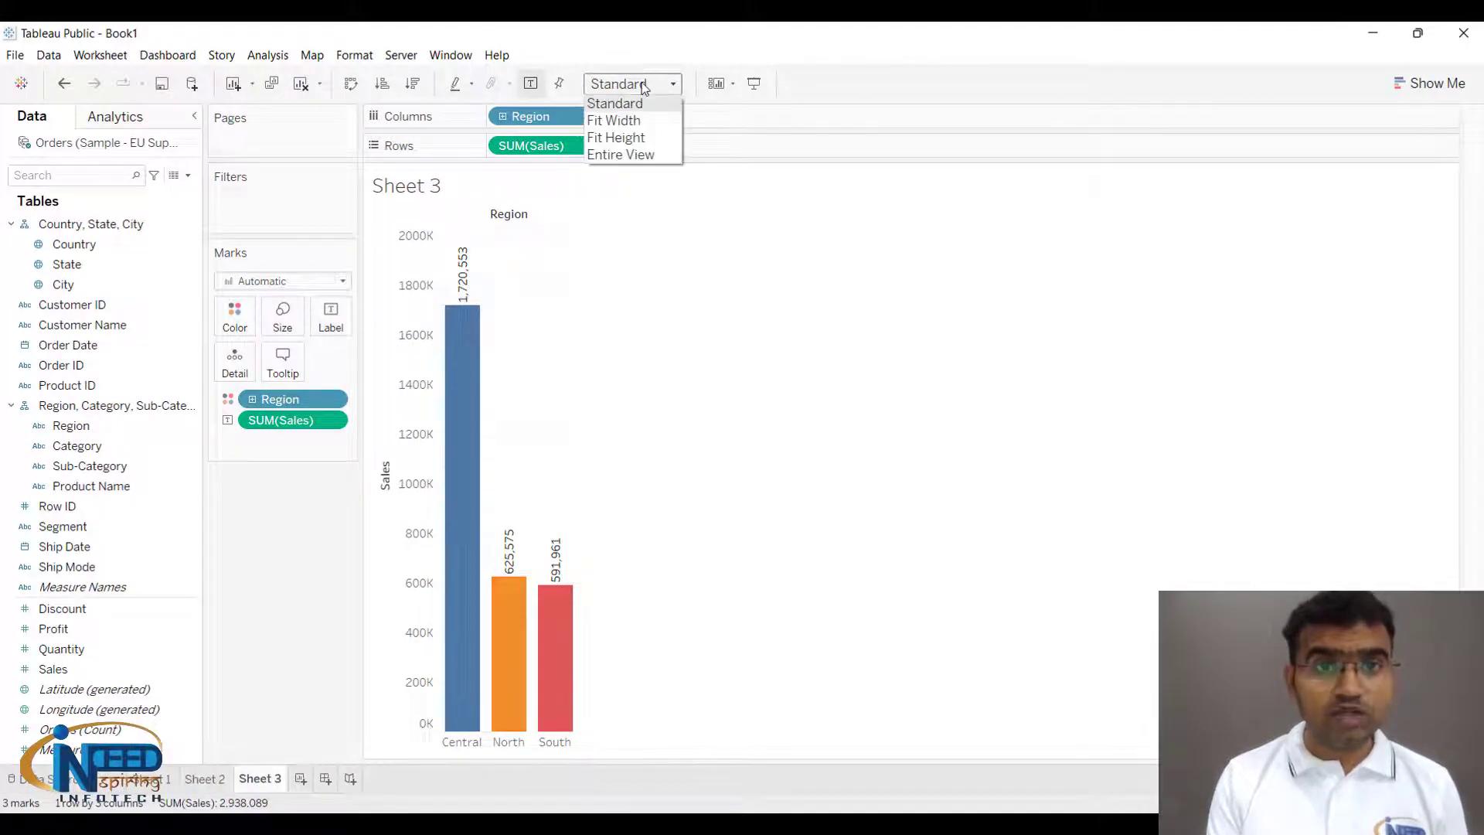
click(620, 154)
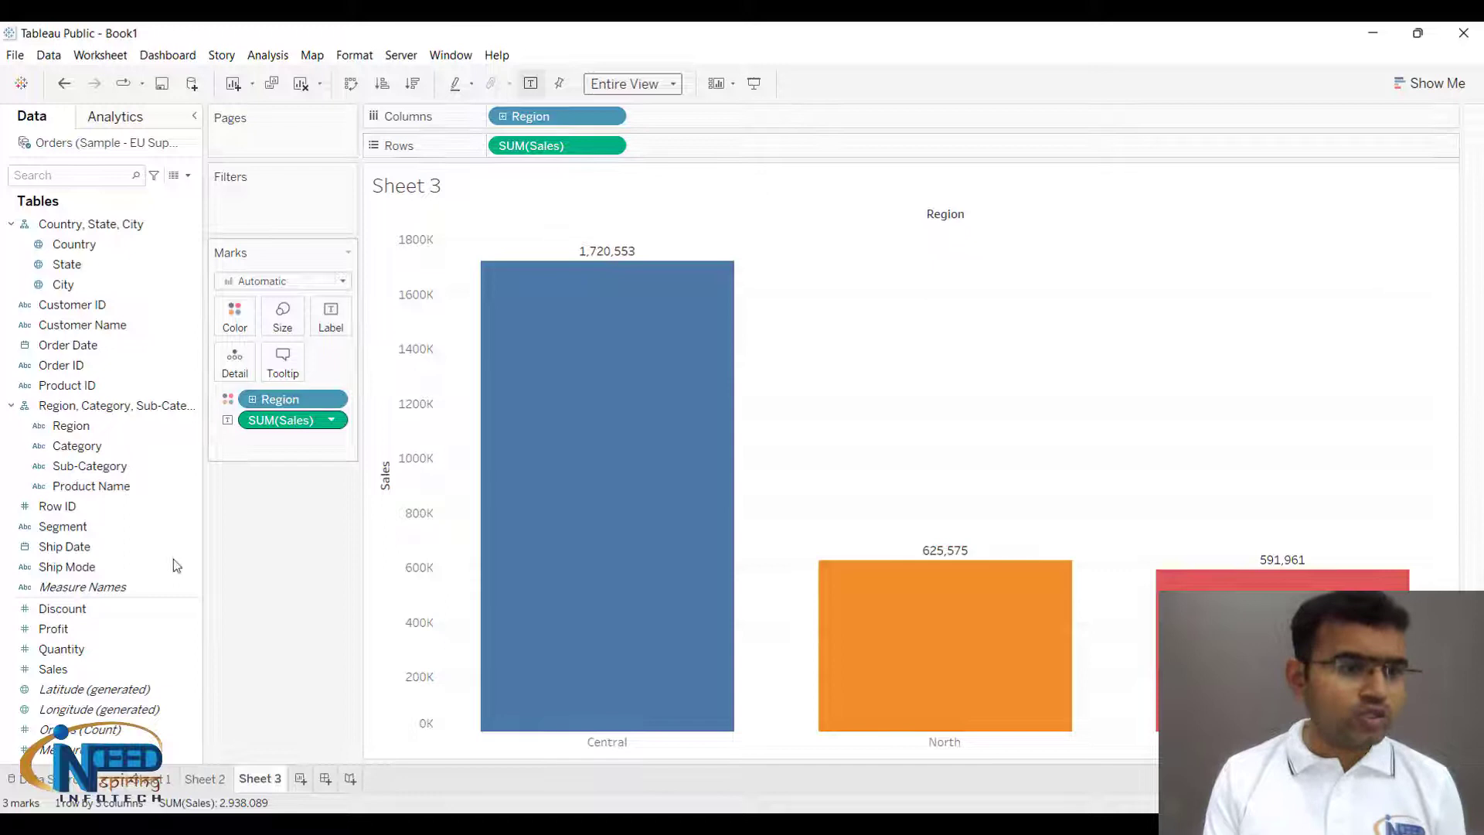
Step: Add a second Sales pill to Rows and change its measure to Average
mouse_move(71, 675)
mouse_down()
mouse_move(178, 543)
mouse_move(708, 151)
mouse_up()
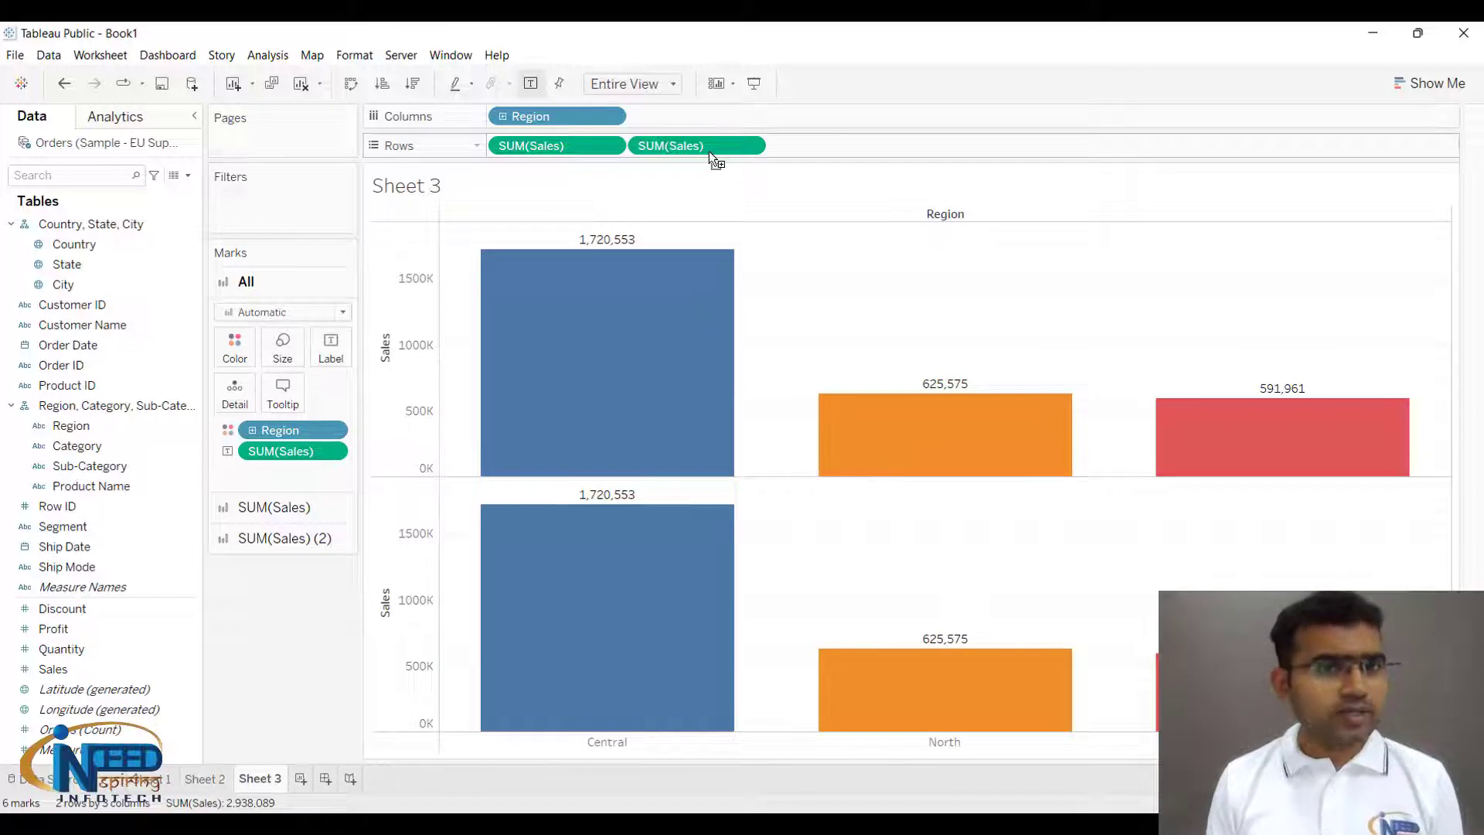
click(750, 146)
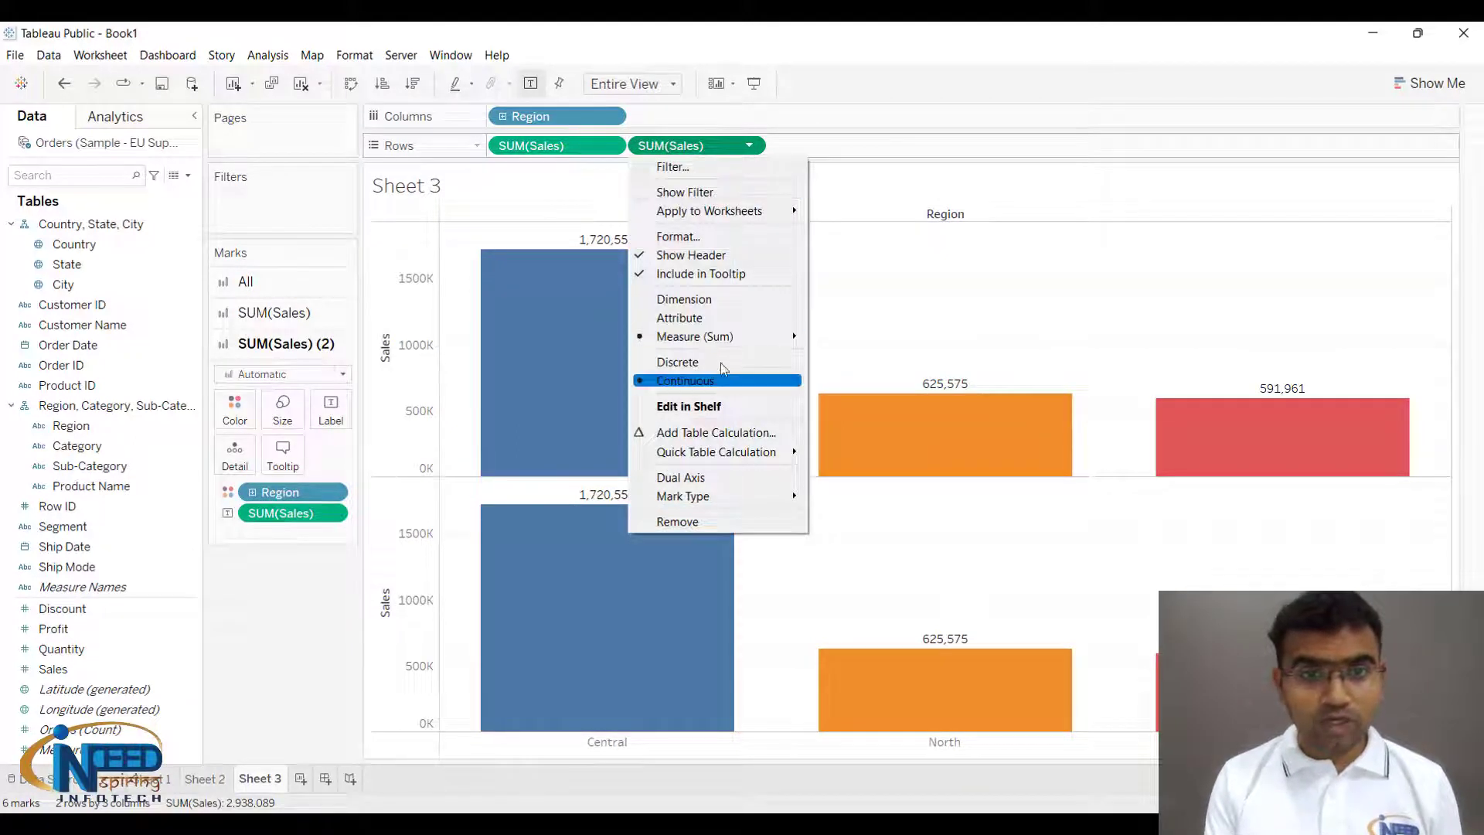
mouse_move(760, 334)
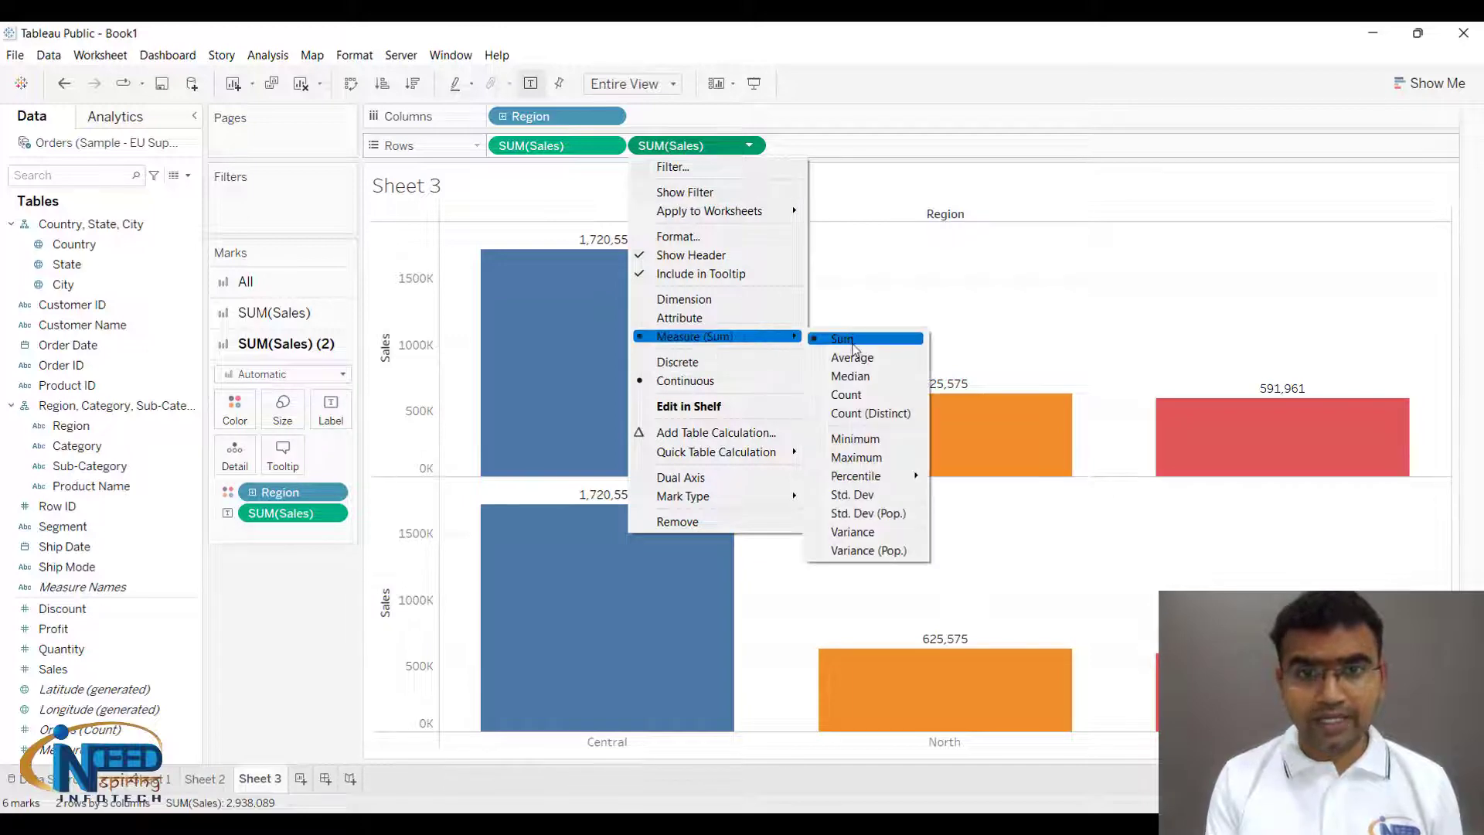
click(853, 356)
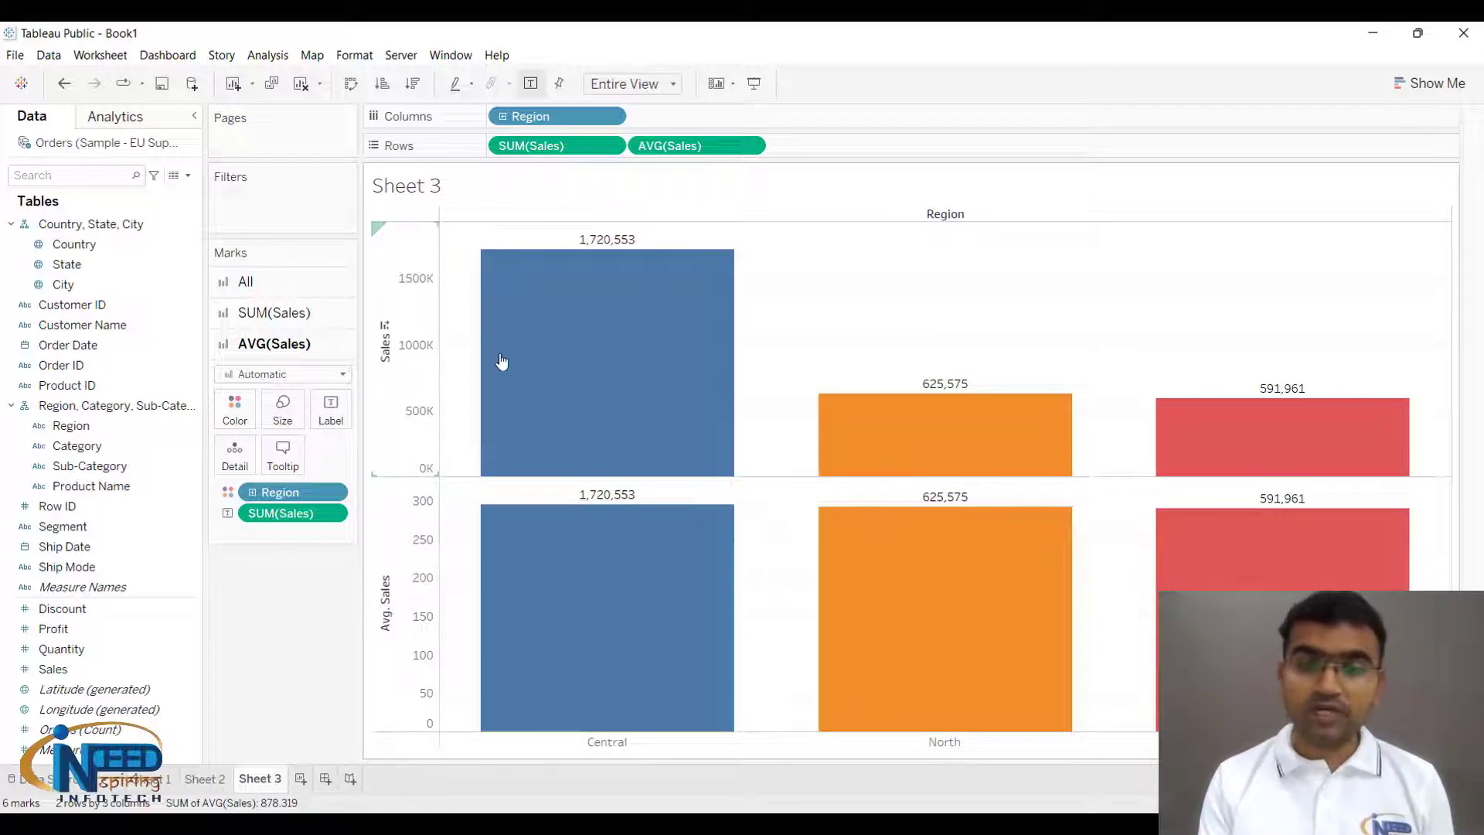
mouse_move(559, 374)
mouse_move(616, 545)
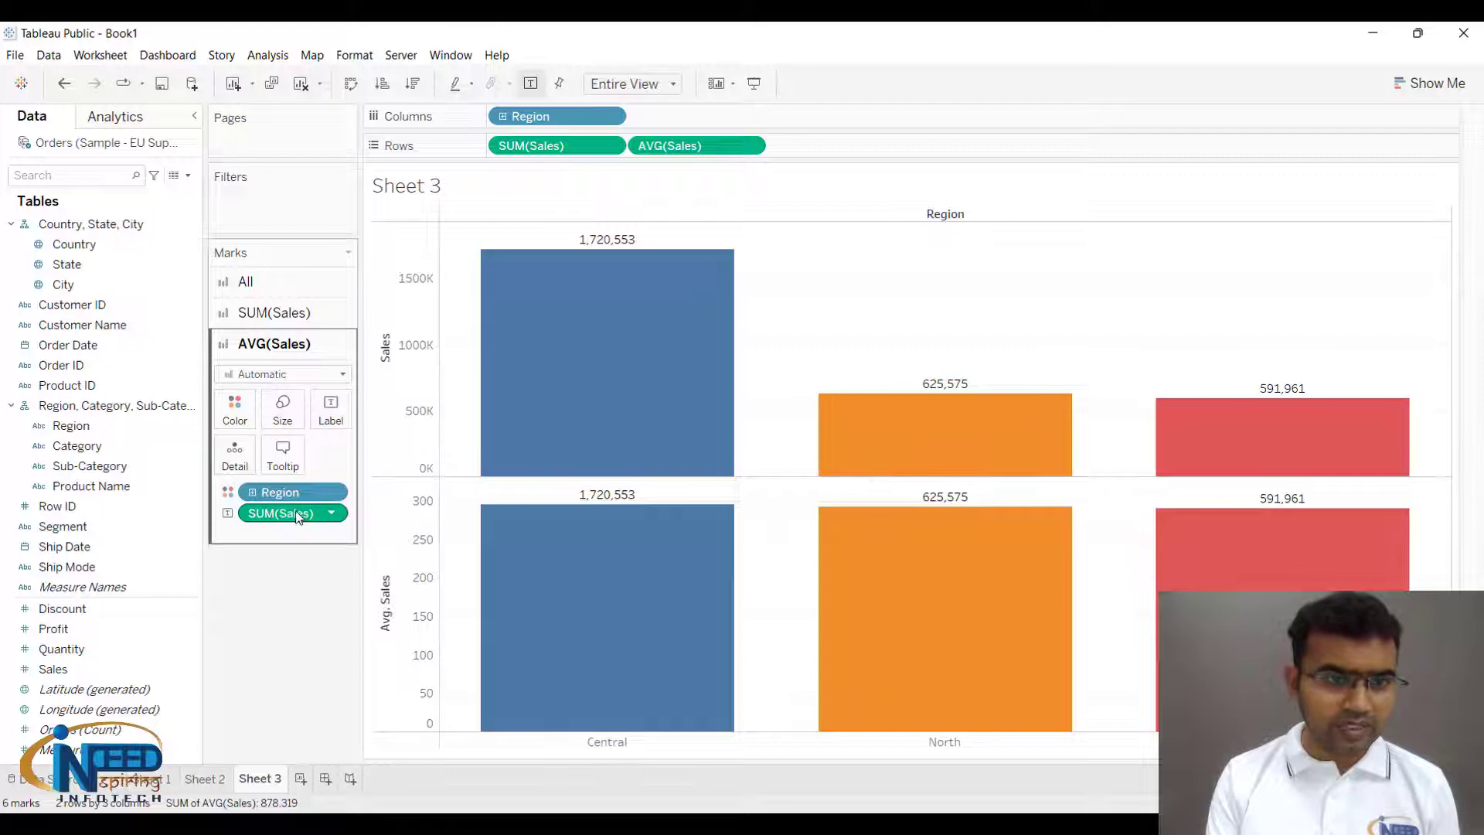
Step: Replace the SUM(Sales) labels on the average pane with AVG(Sales) values
drag(296, 513, 253, 656)
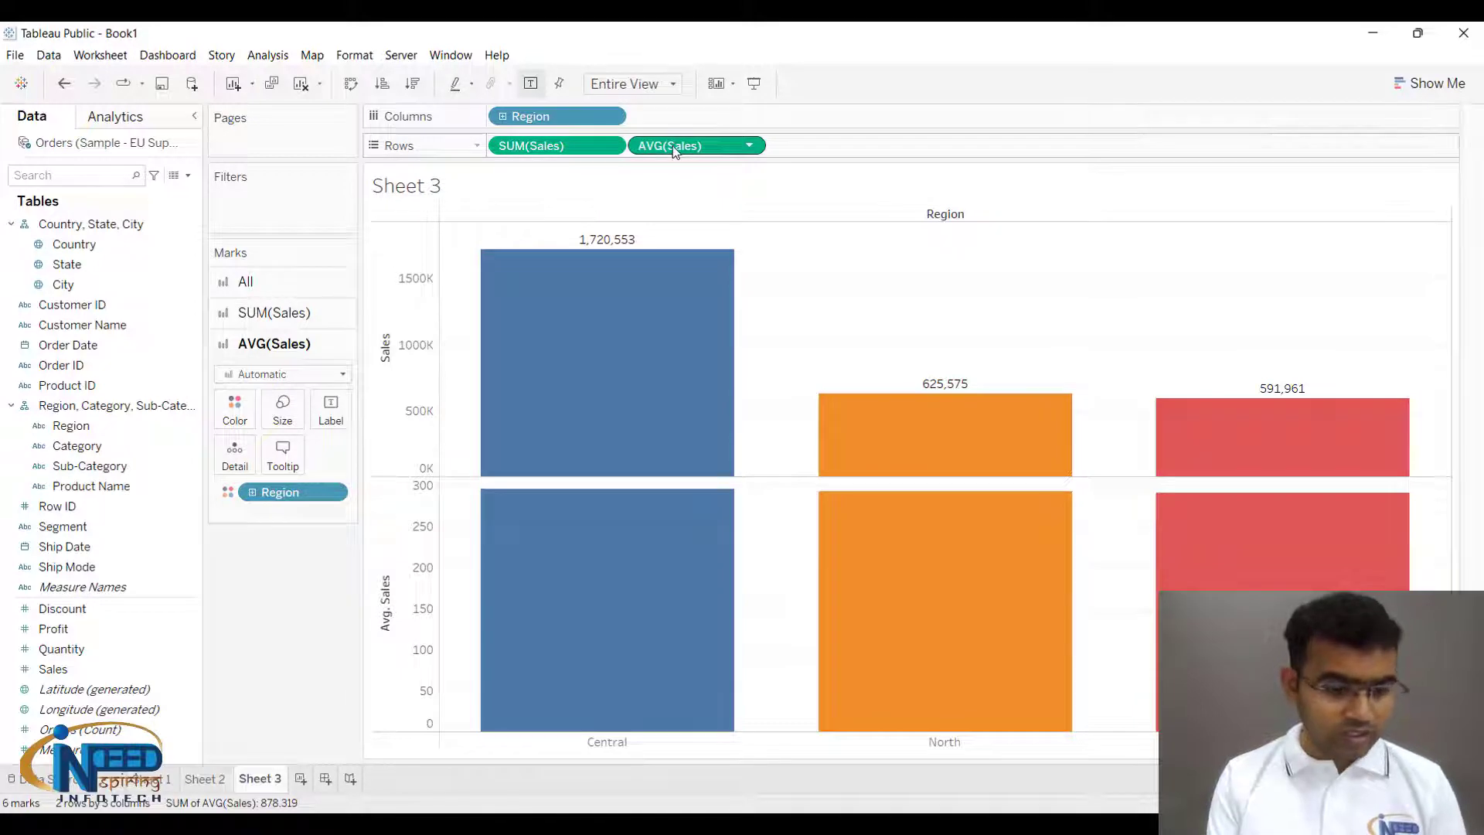
drag(674, 149, 328, 402)
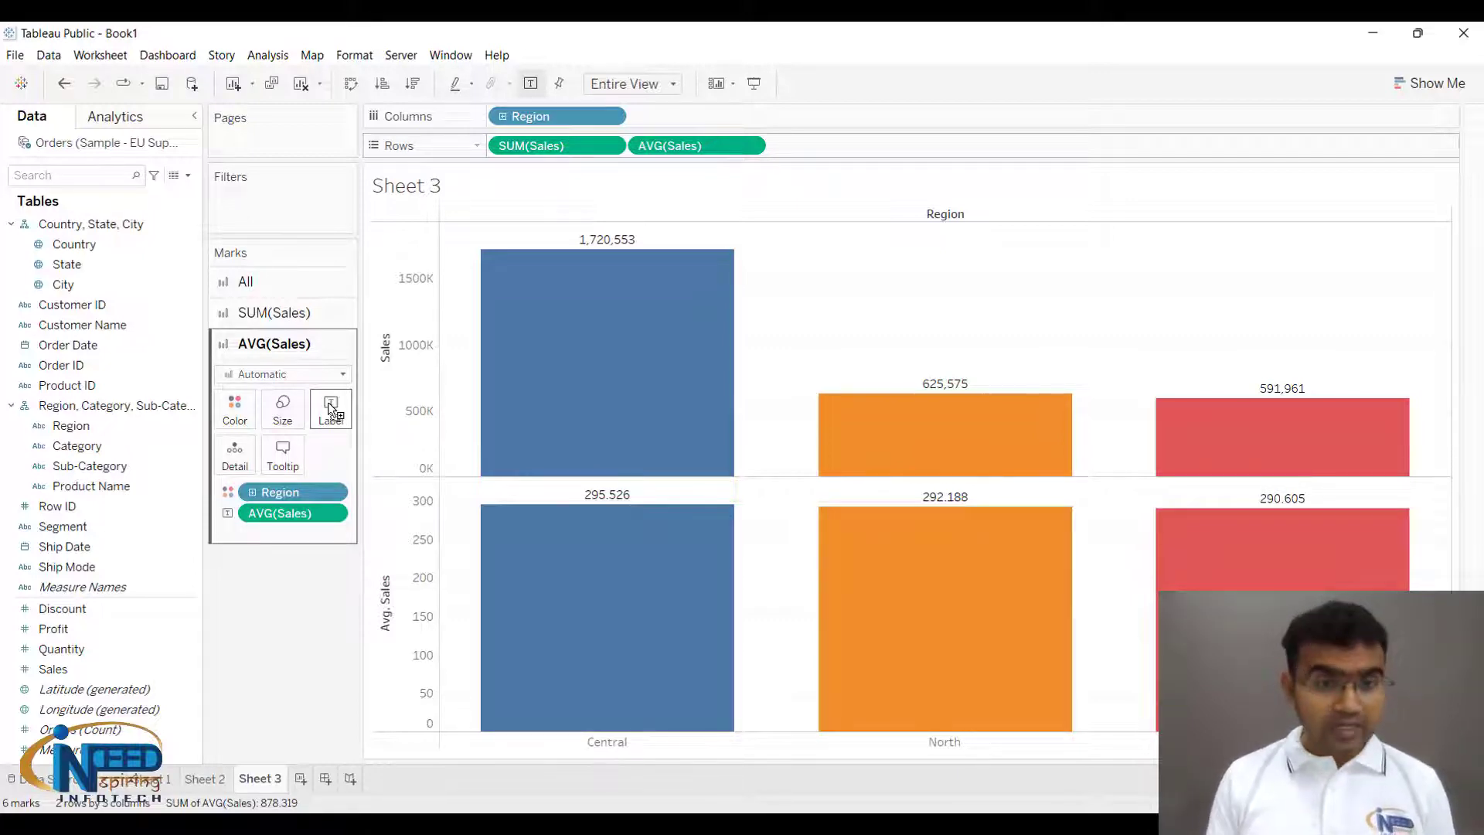
mouse_move(566, 616)
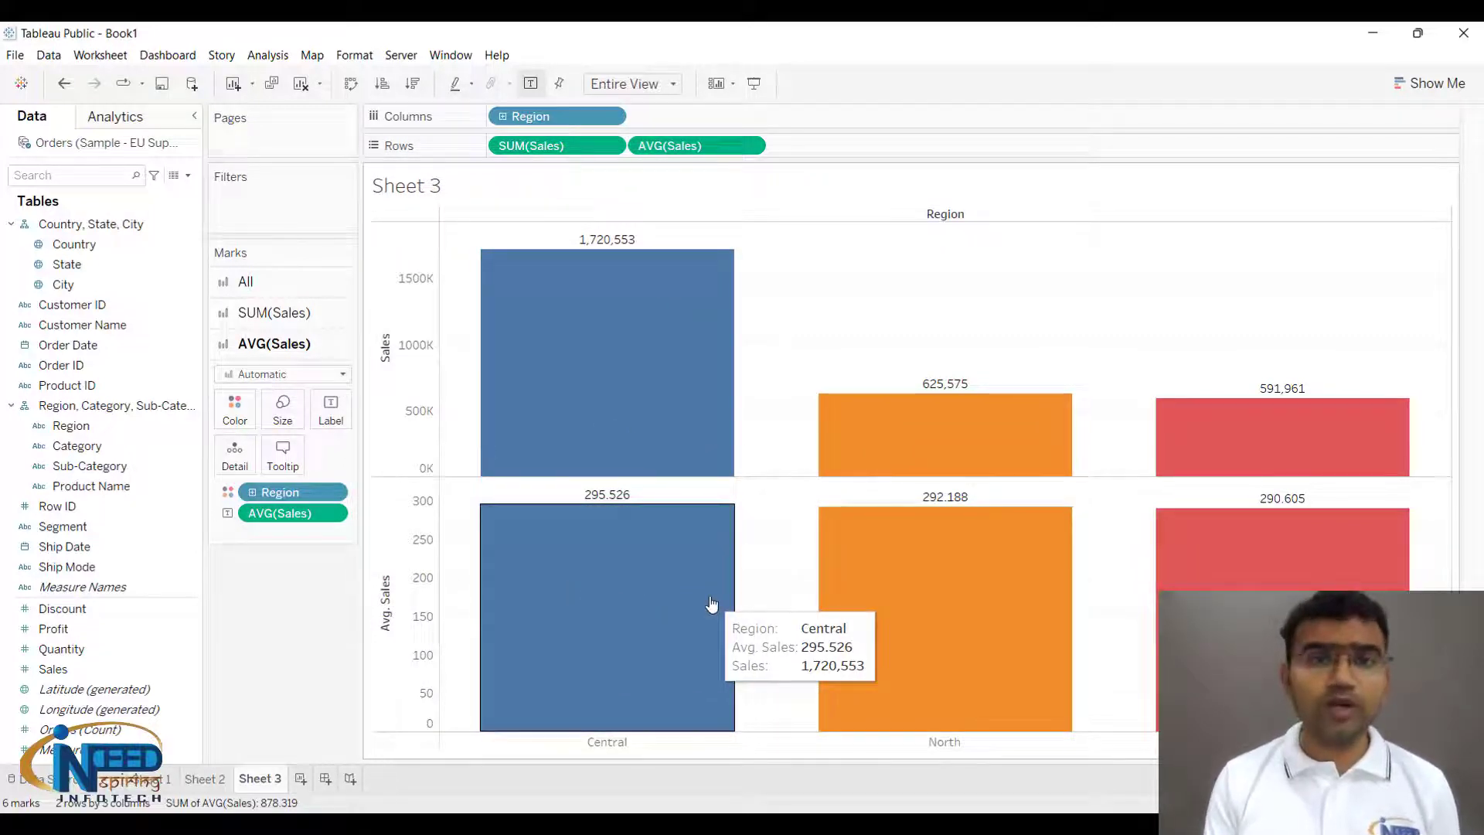
Step: Set AVG(Sales) to Dual Axis so it overlays SUM(Sales)
click(750, 146)
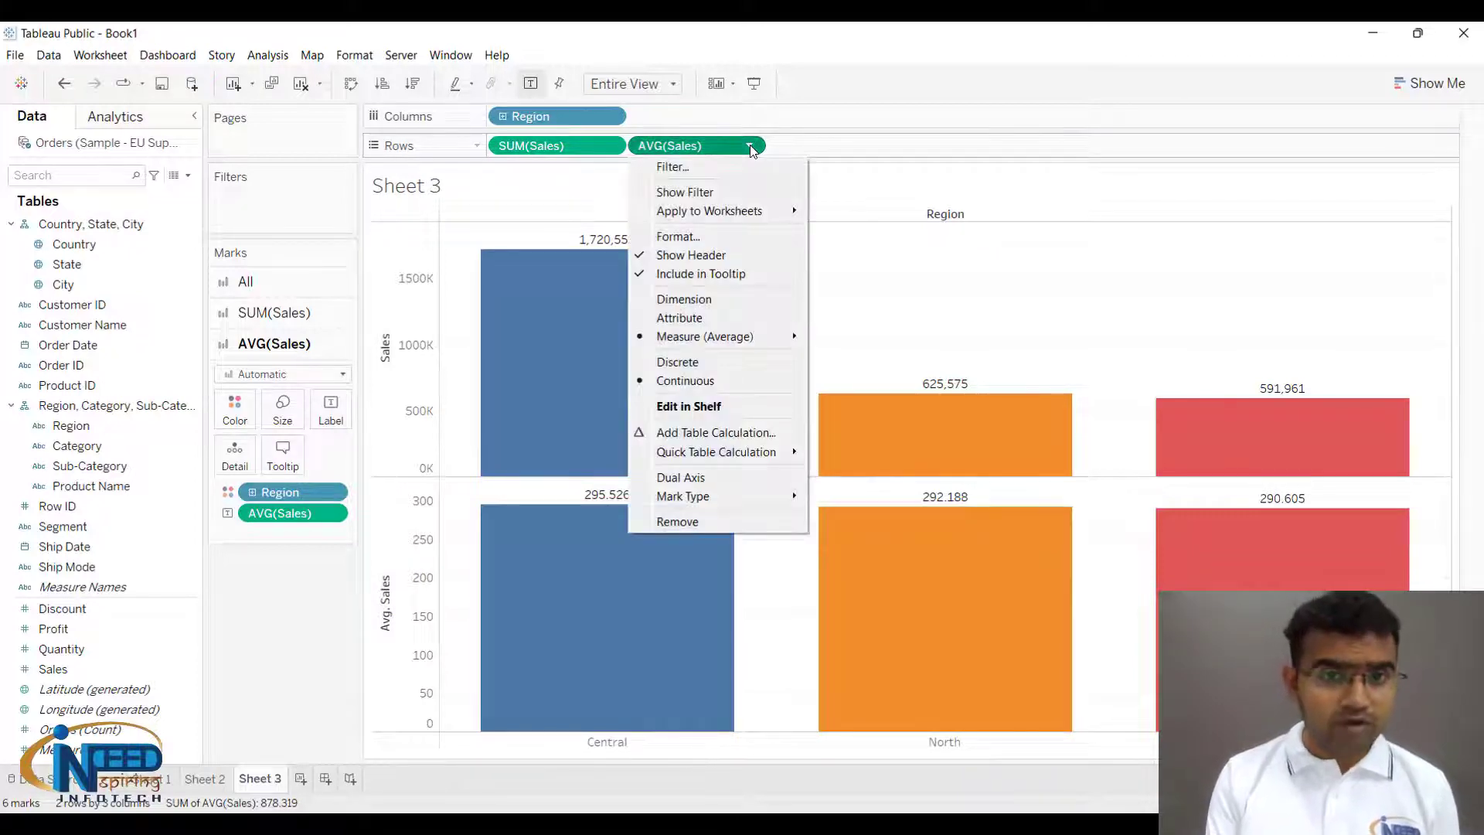
click(698, 479)
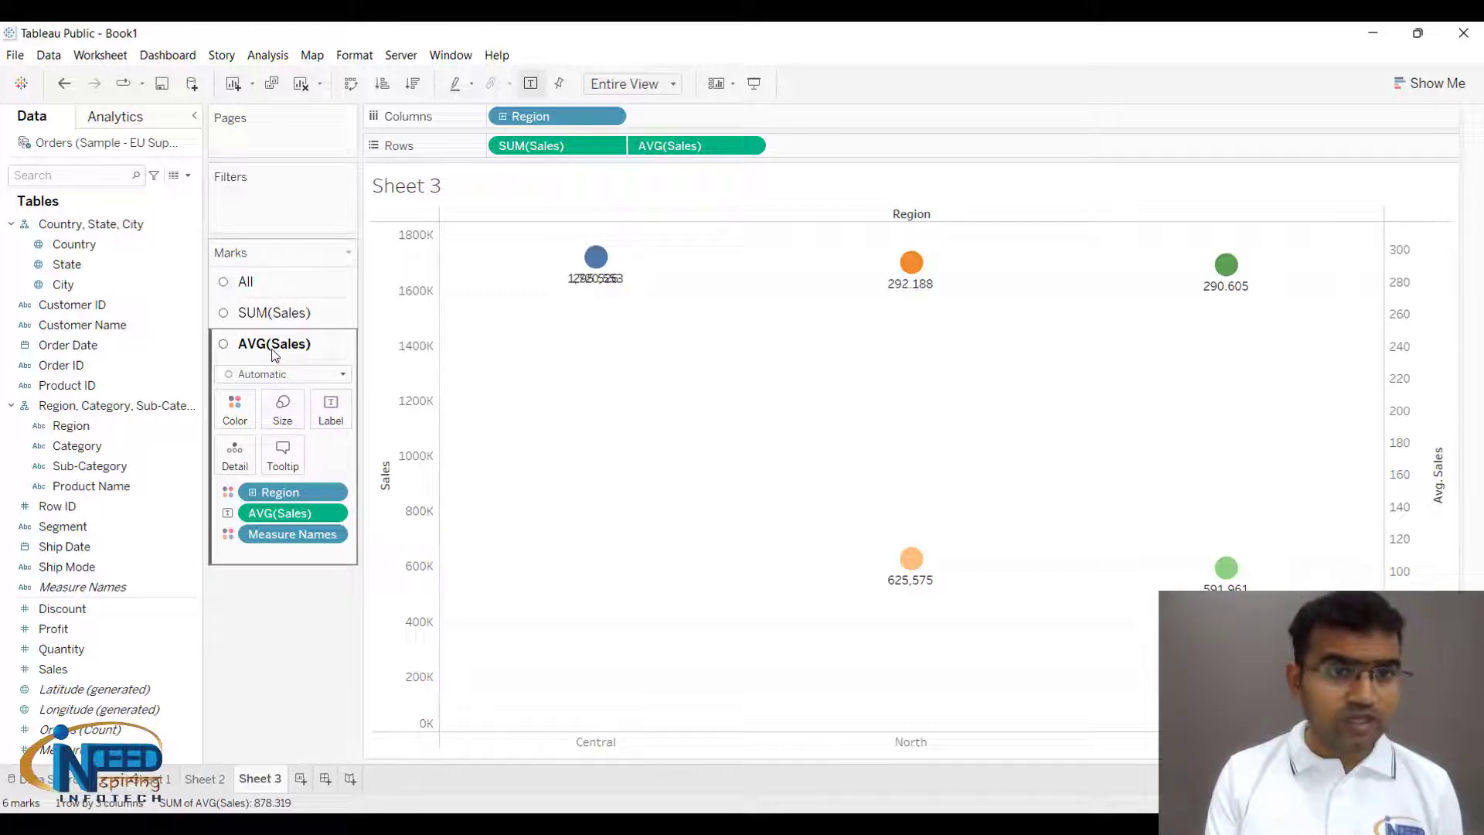
Step: Set the AVG(Sales) mark type to Square and the SUM(Sales) mark type to Area
click(281, 377)
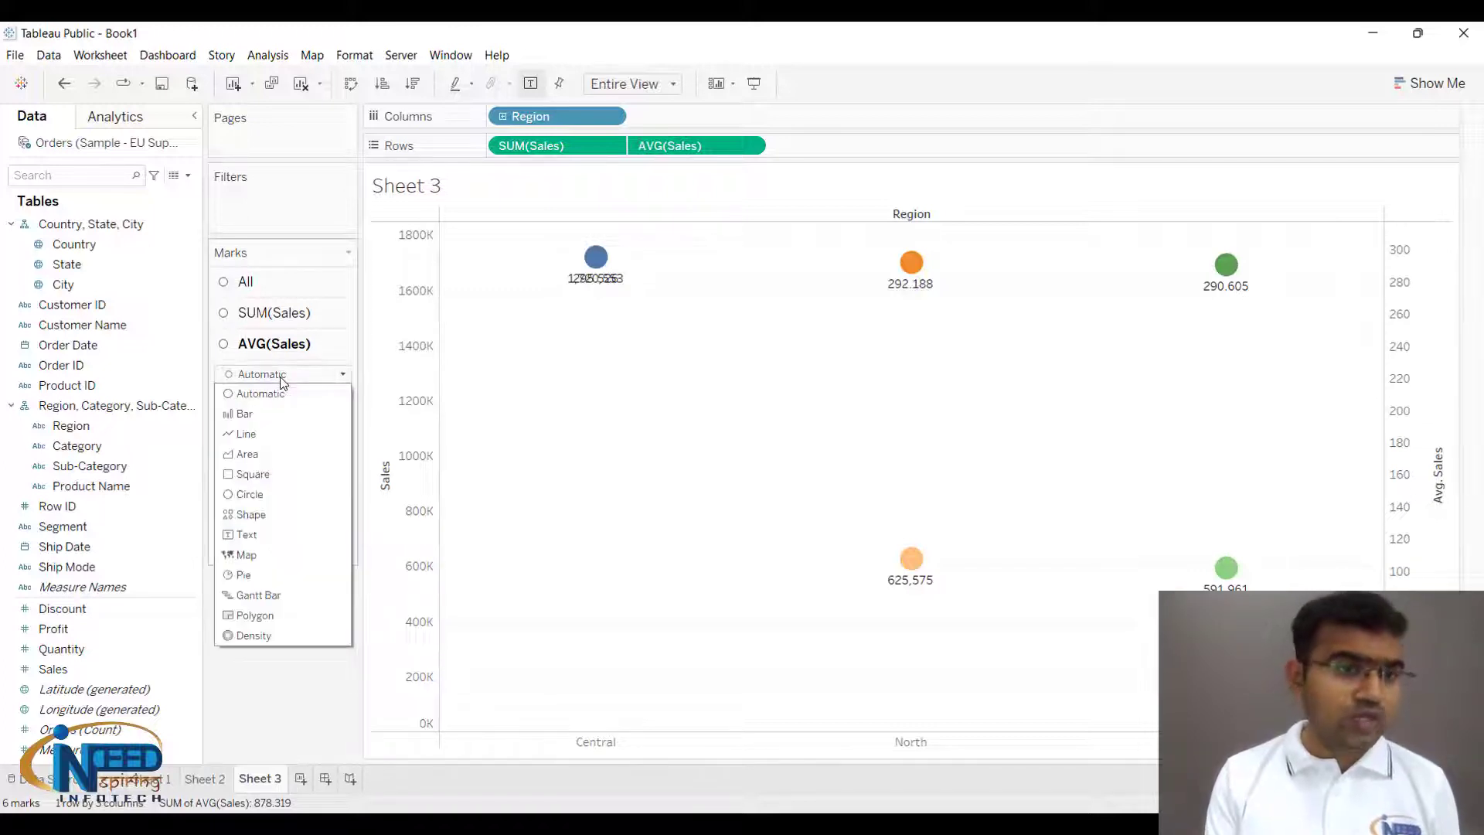
click(252, 473)
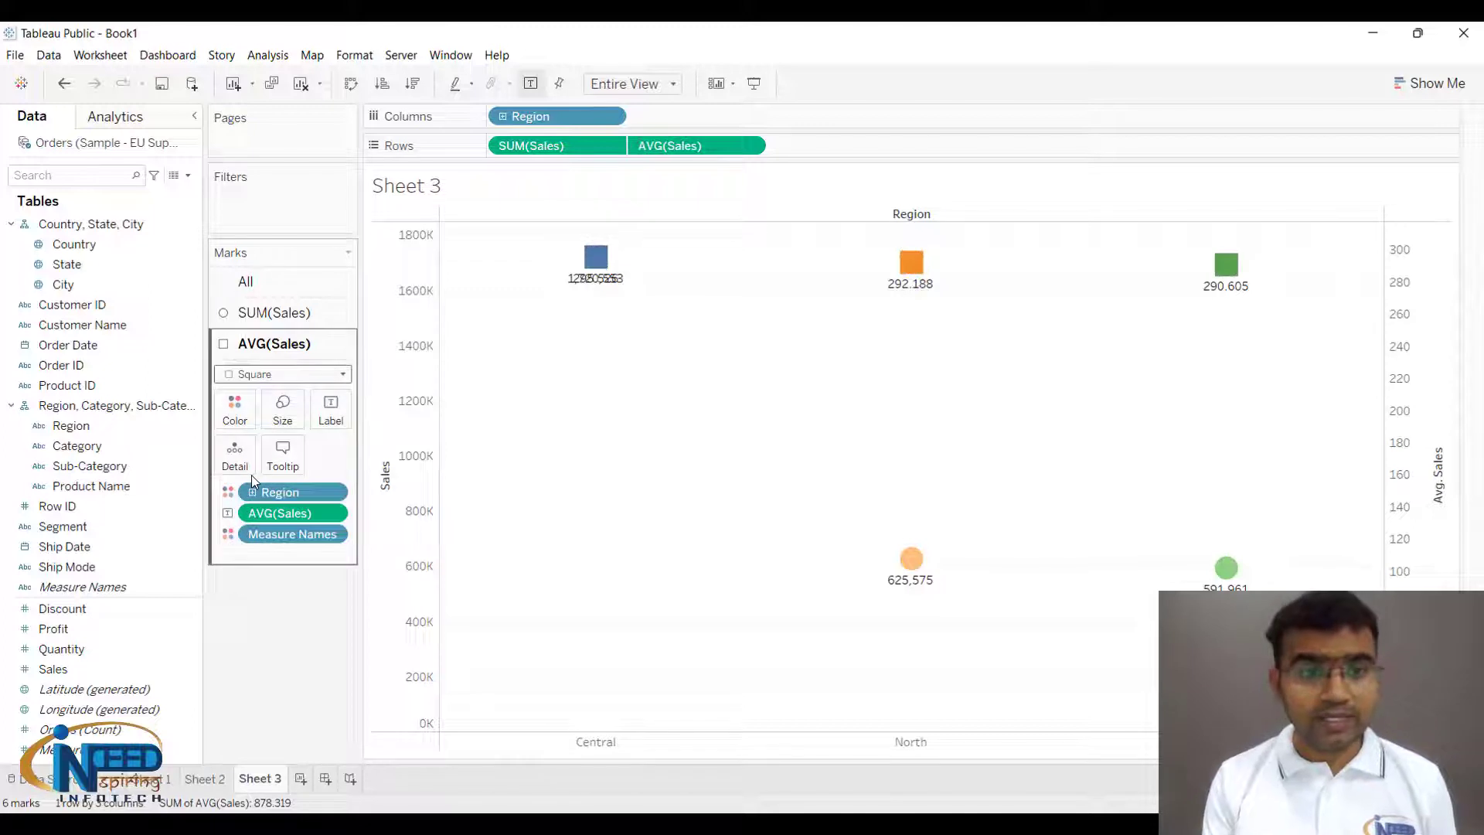
click(278, 315)
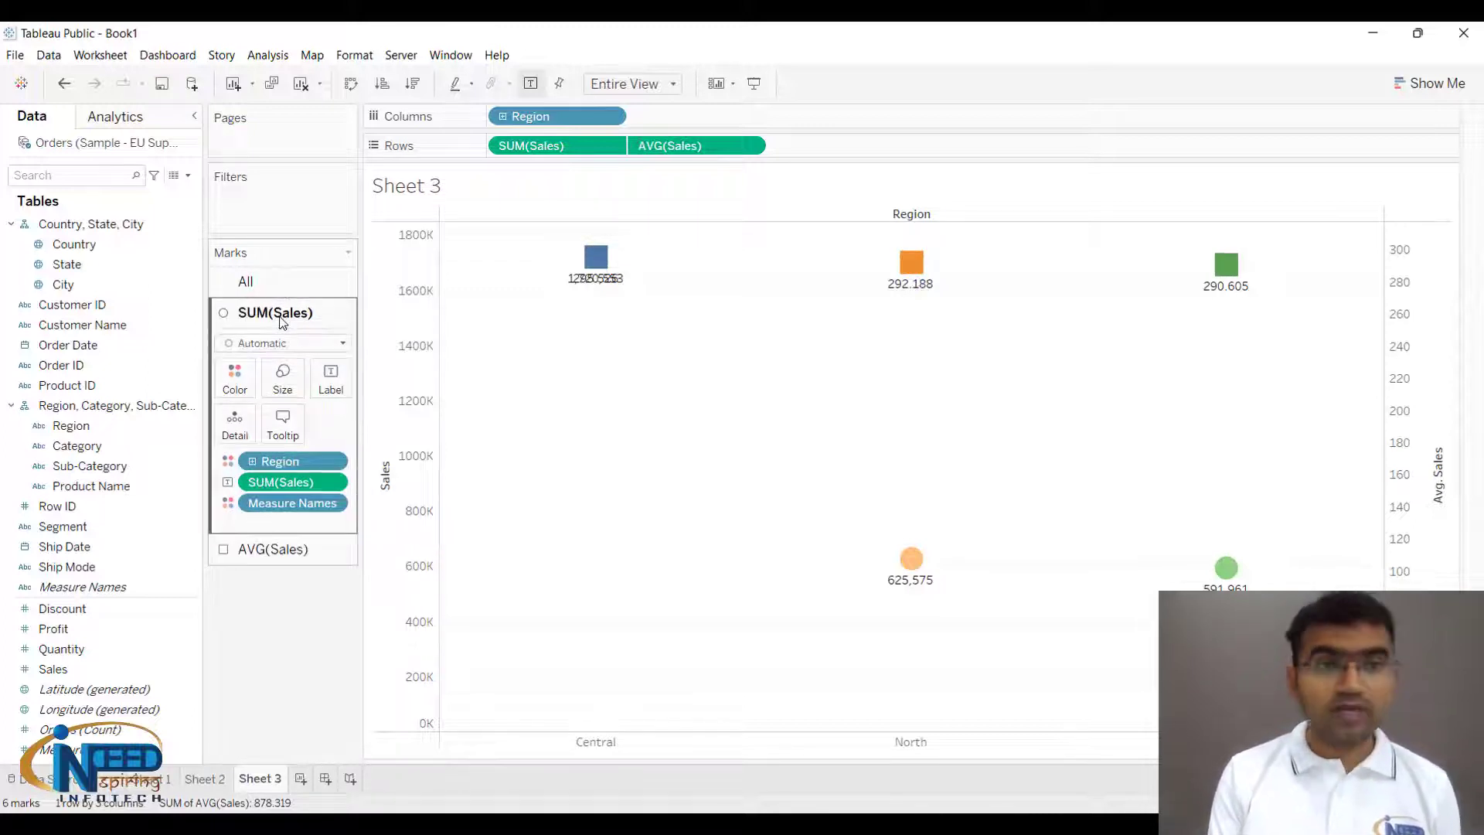
click(288, 344)
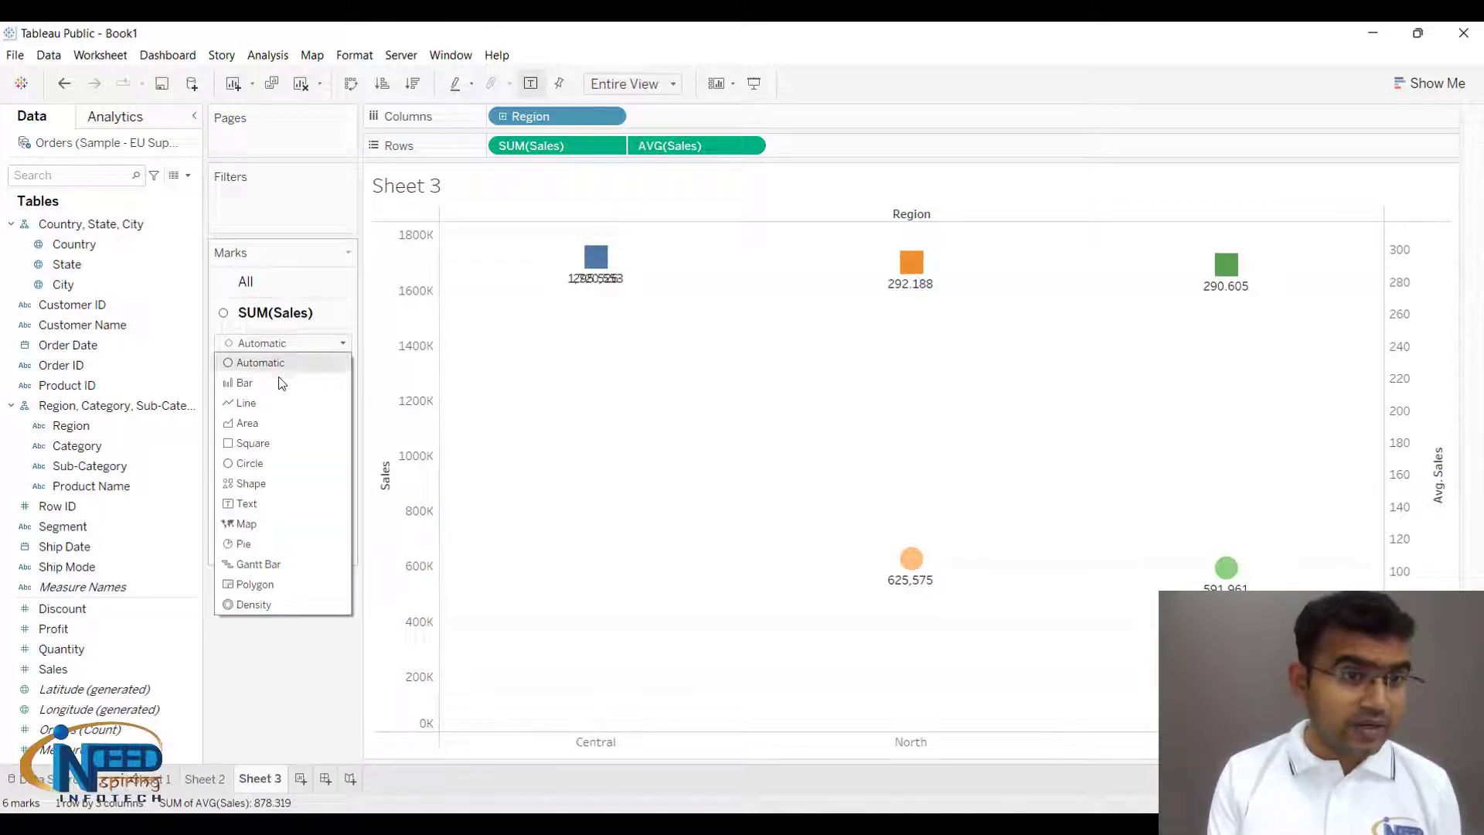
click(248, 424)
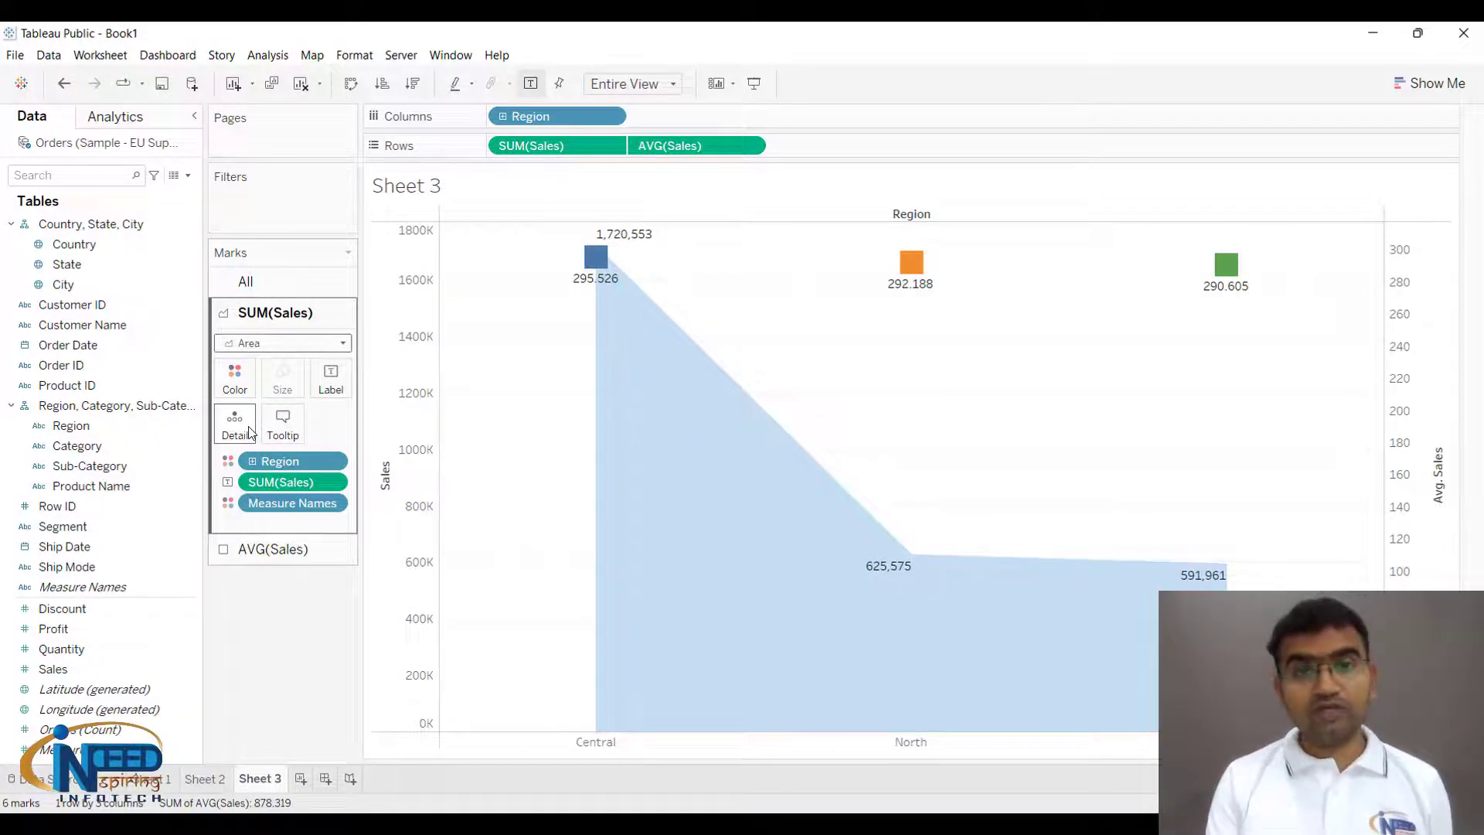
mouse_move(870, 520)
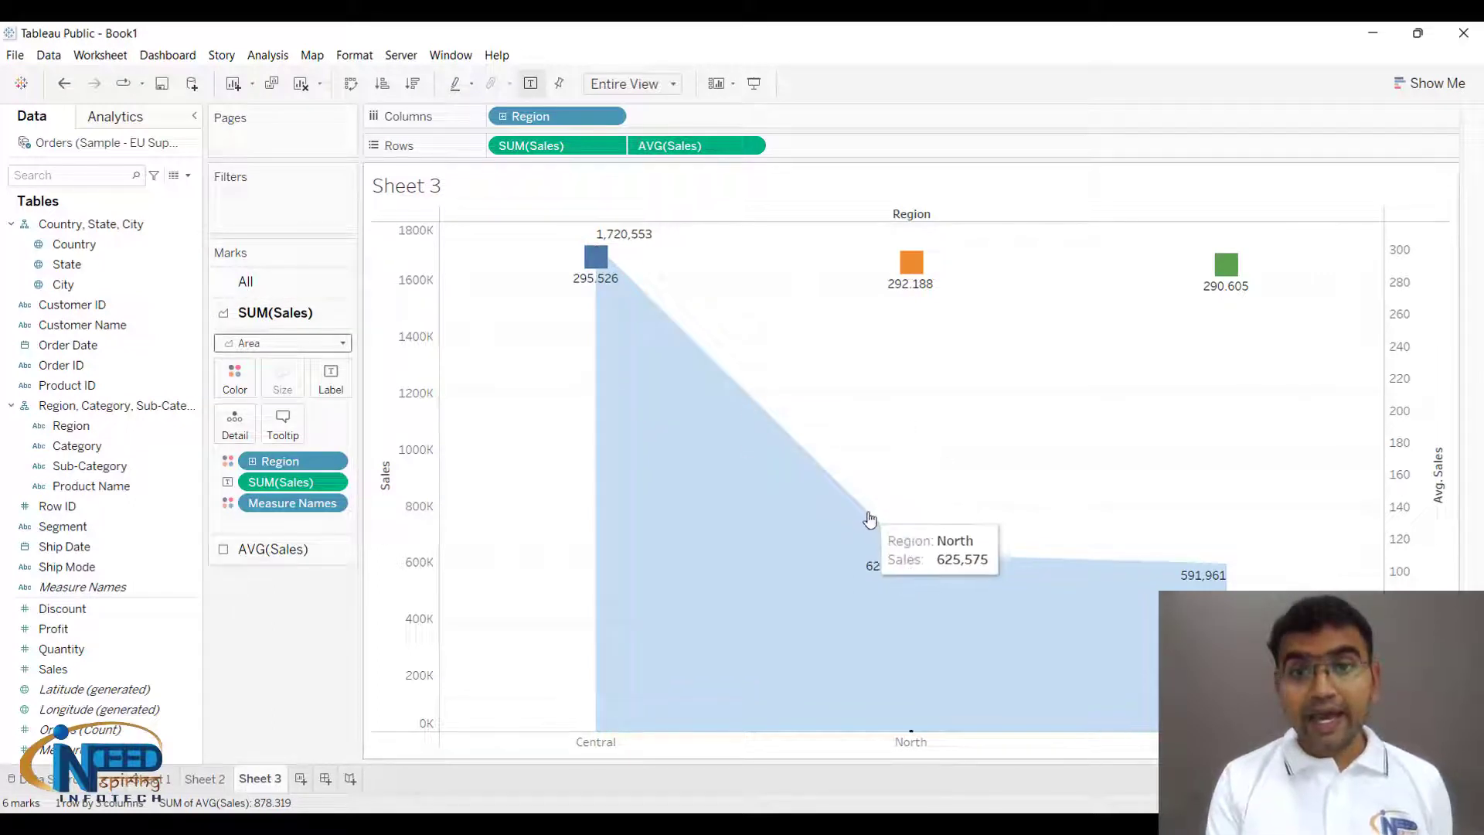
mouse_move(1201, 267)
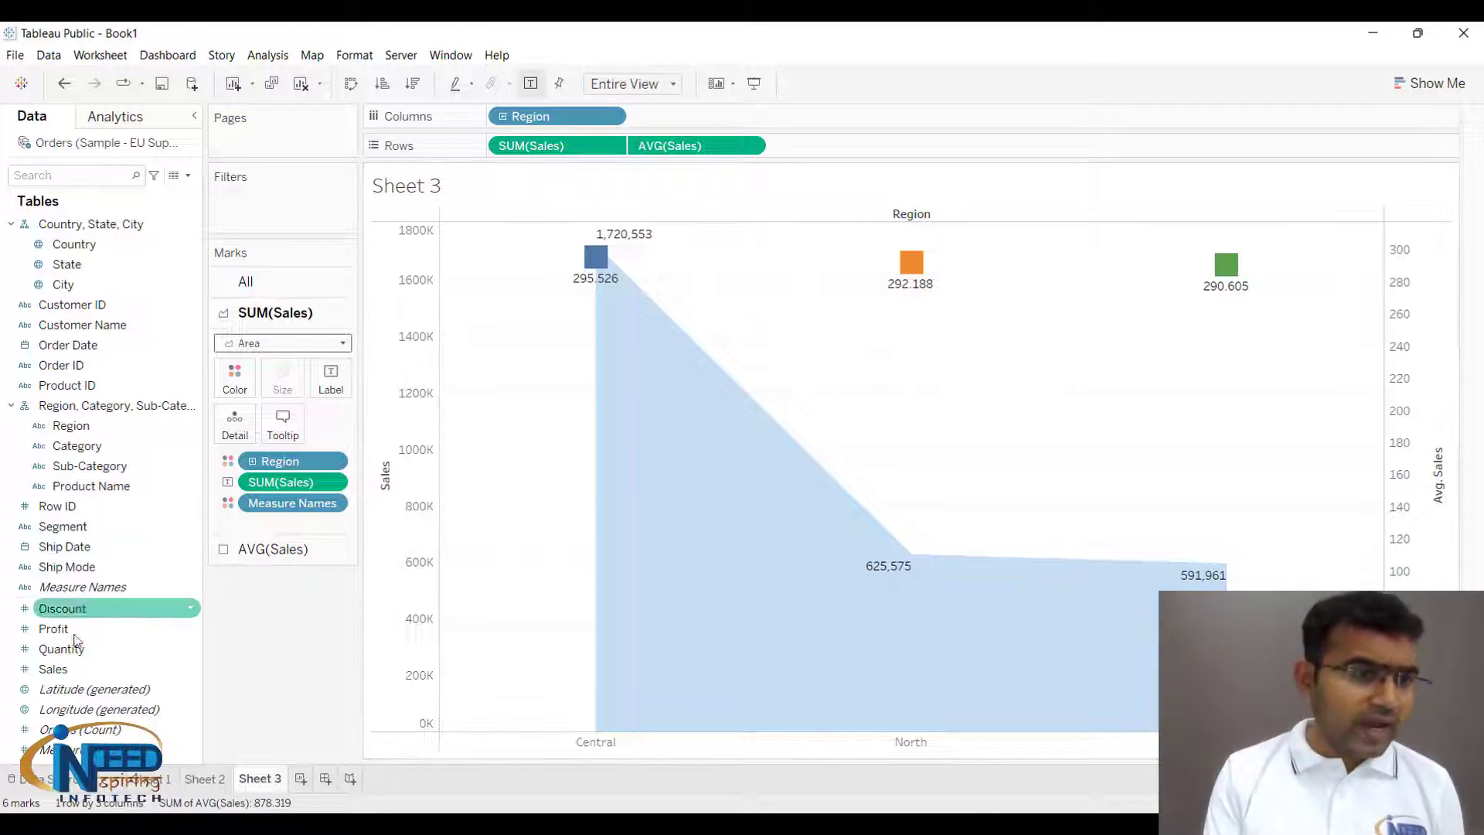
Step: Add a Sales pill to Rows and change its measure to Count
drag(53, 668, 842, 148)
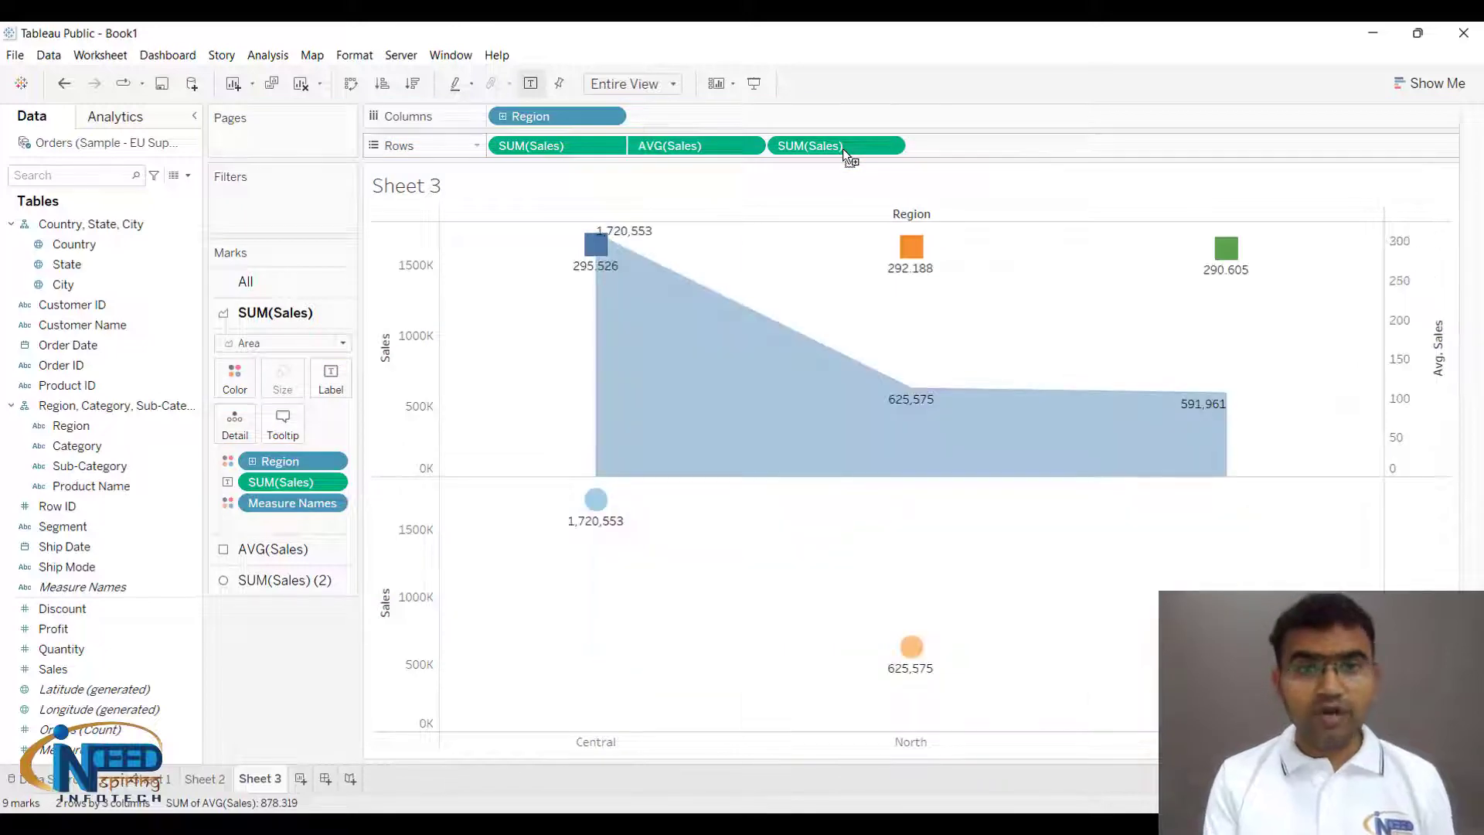
click(889, 147)
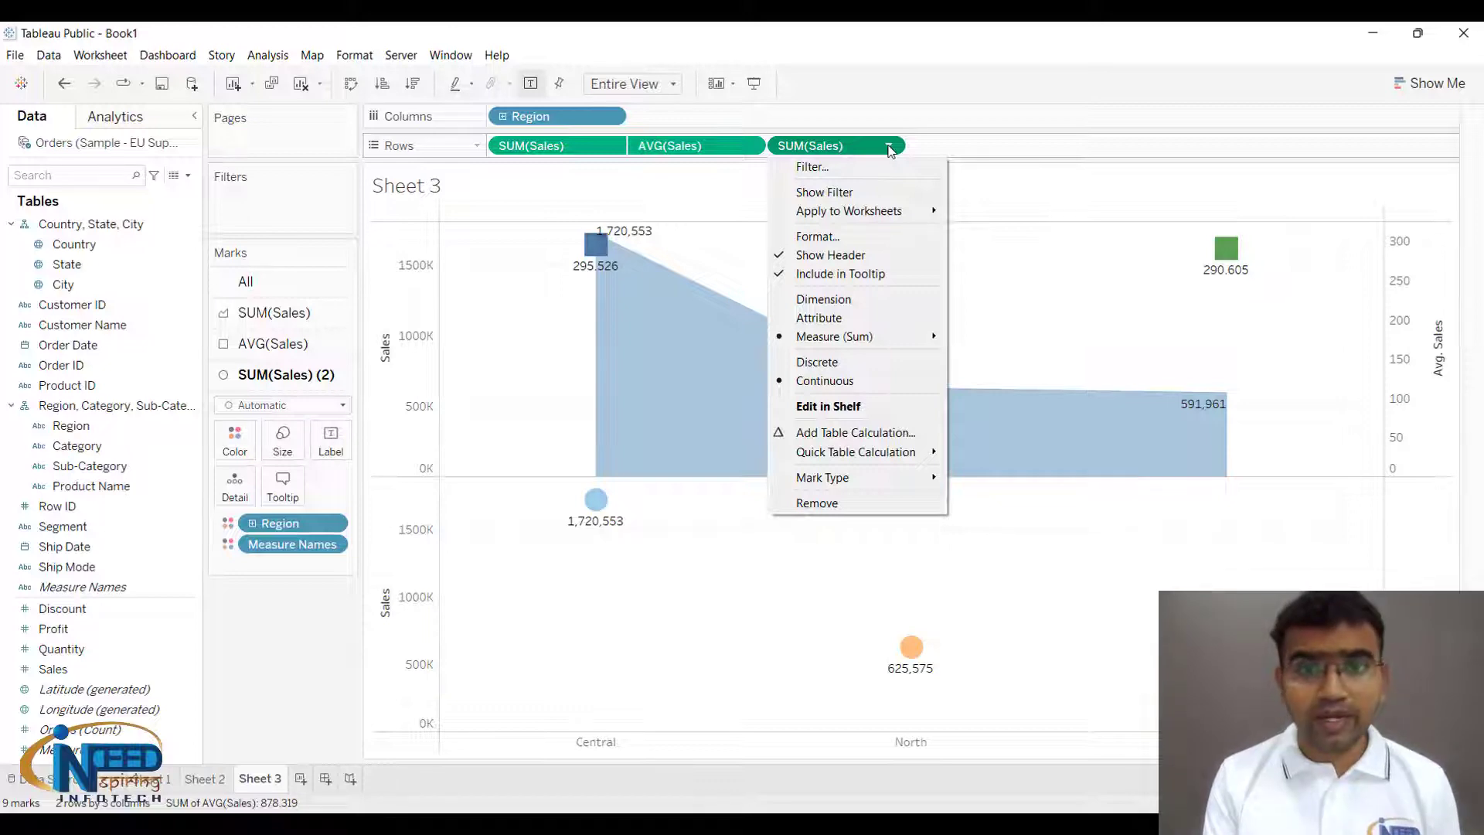
mouse_move(871, 340)
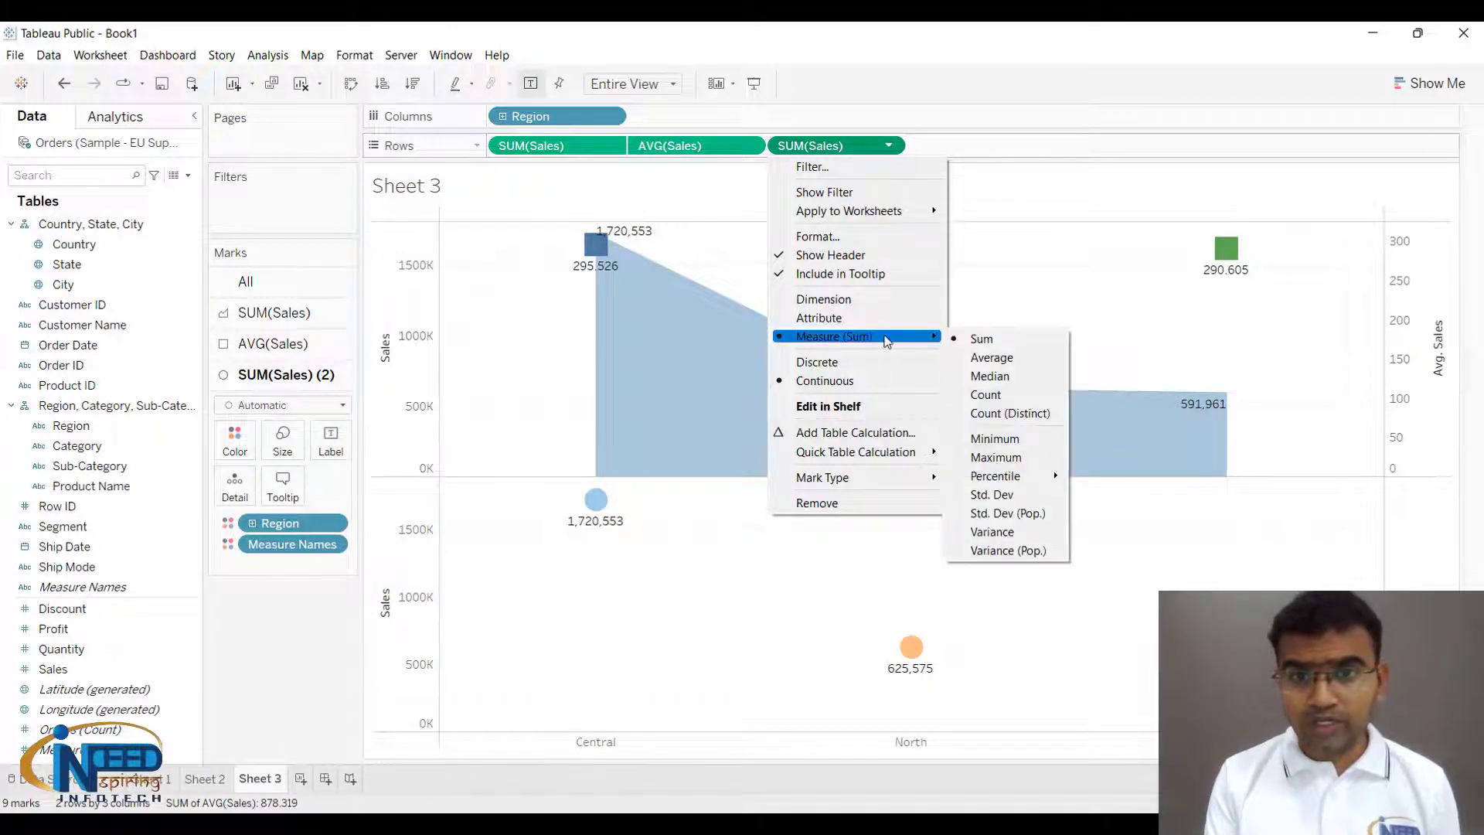
click(1000, 395)
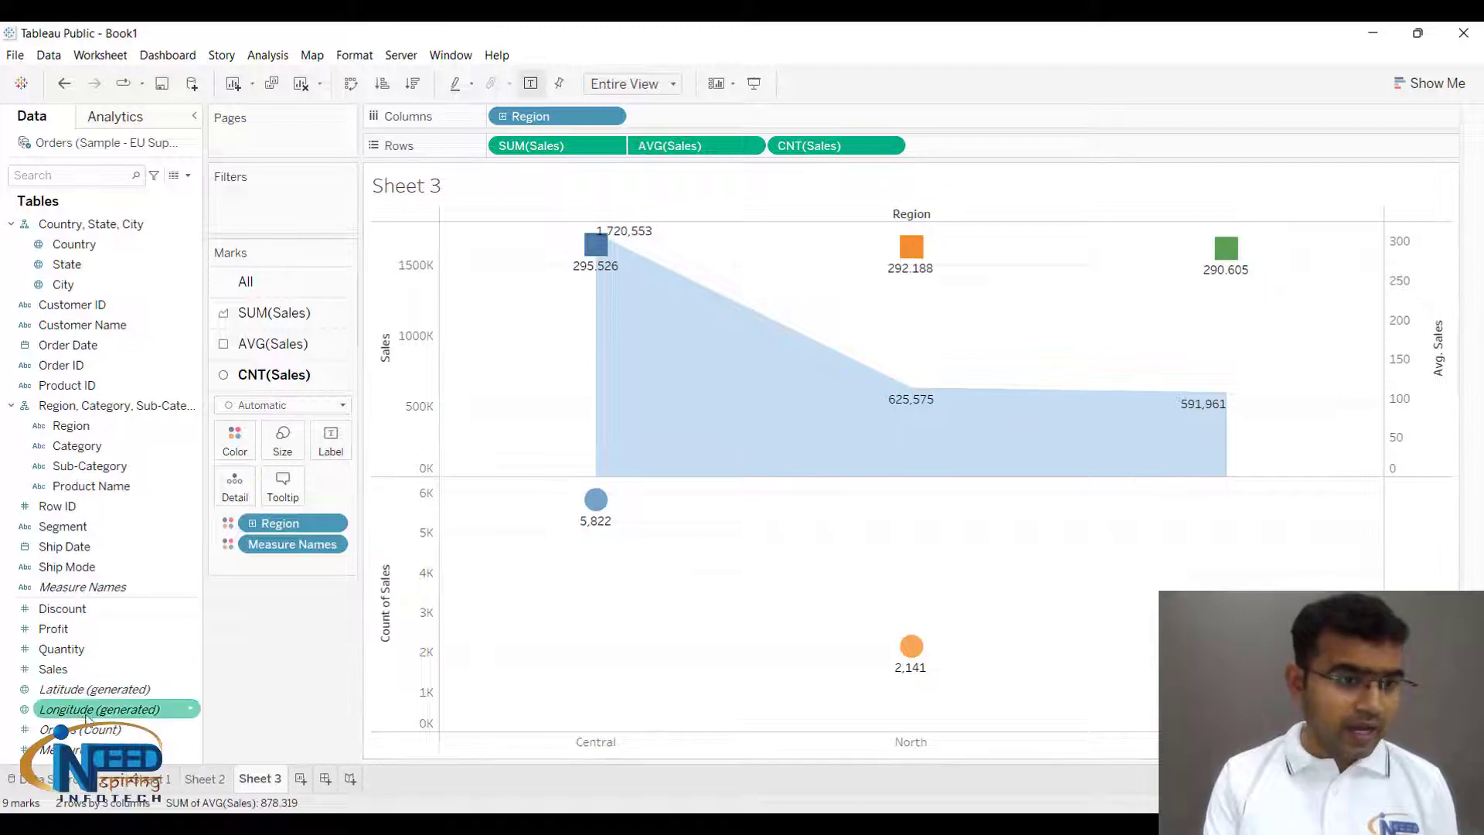
Step: Add another Sales pill to Rows and change its measure to Minimum
mouse_move(75, 672)
mouse_down()
mouse_move(858, 262)
mouse_move(980, 95)
mouse_move(969, 147)
mouse_up()
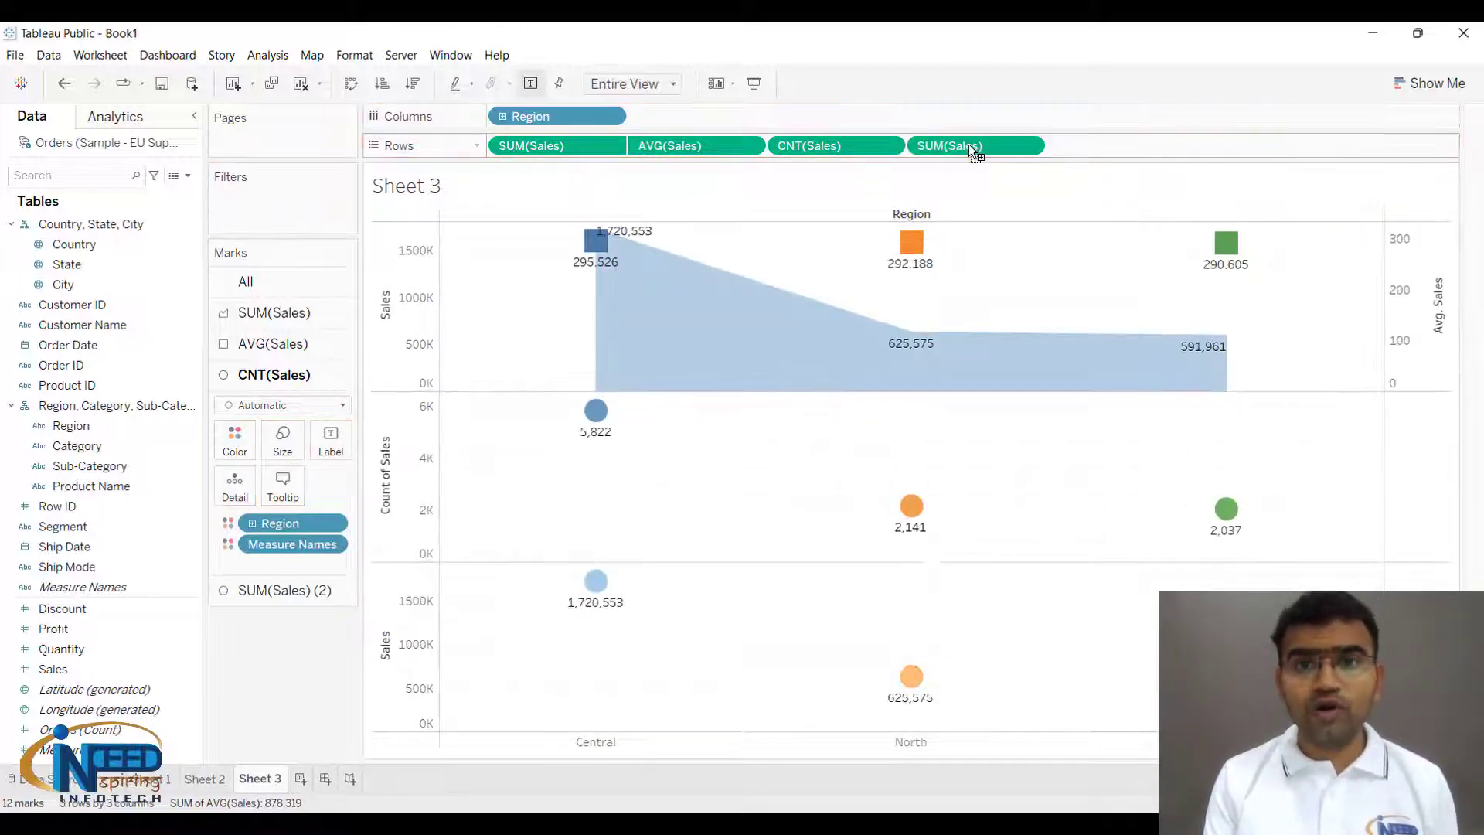
click(1026, 147)
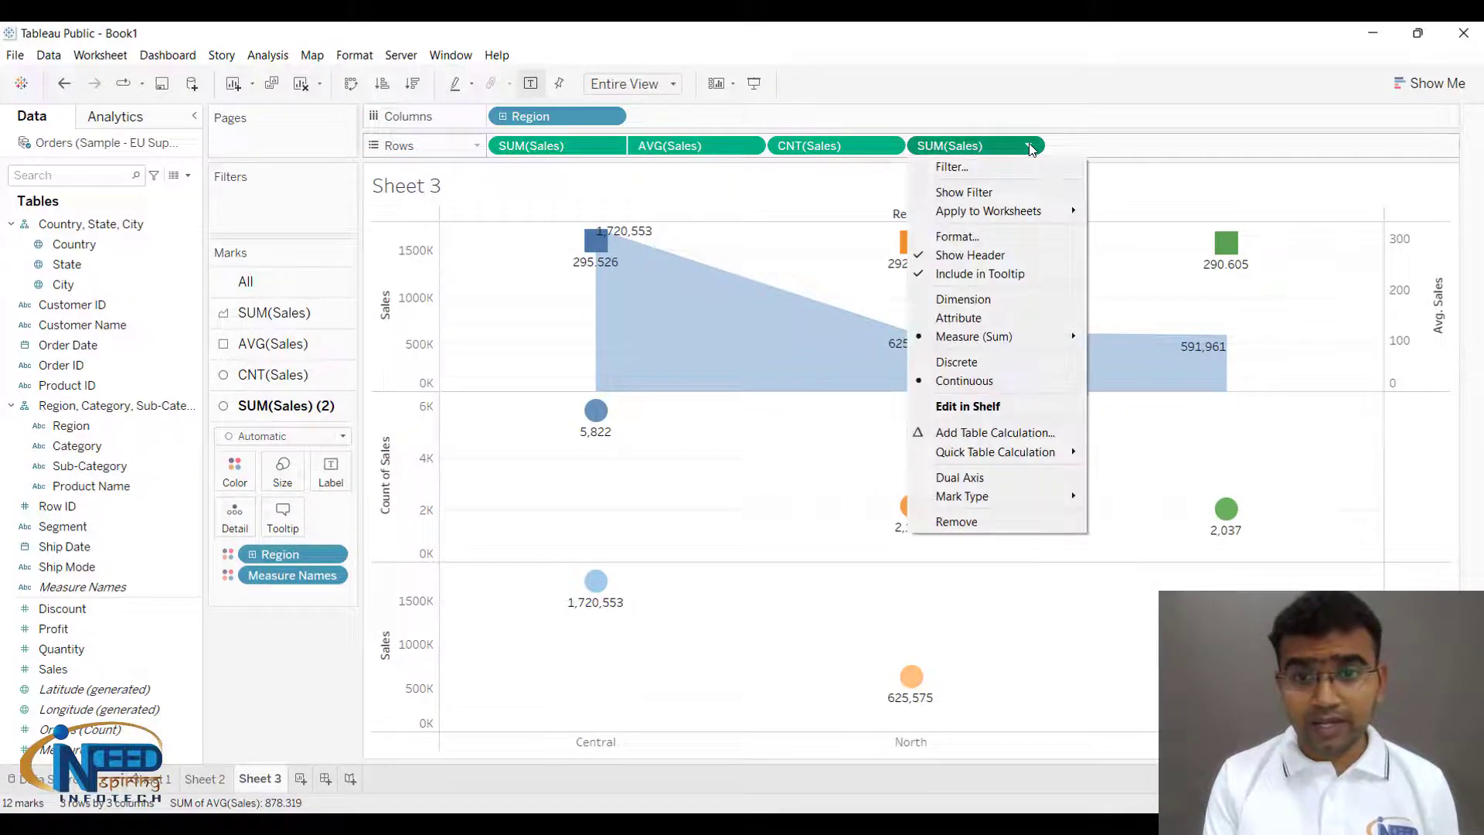
mouse_move(1047, 335)
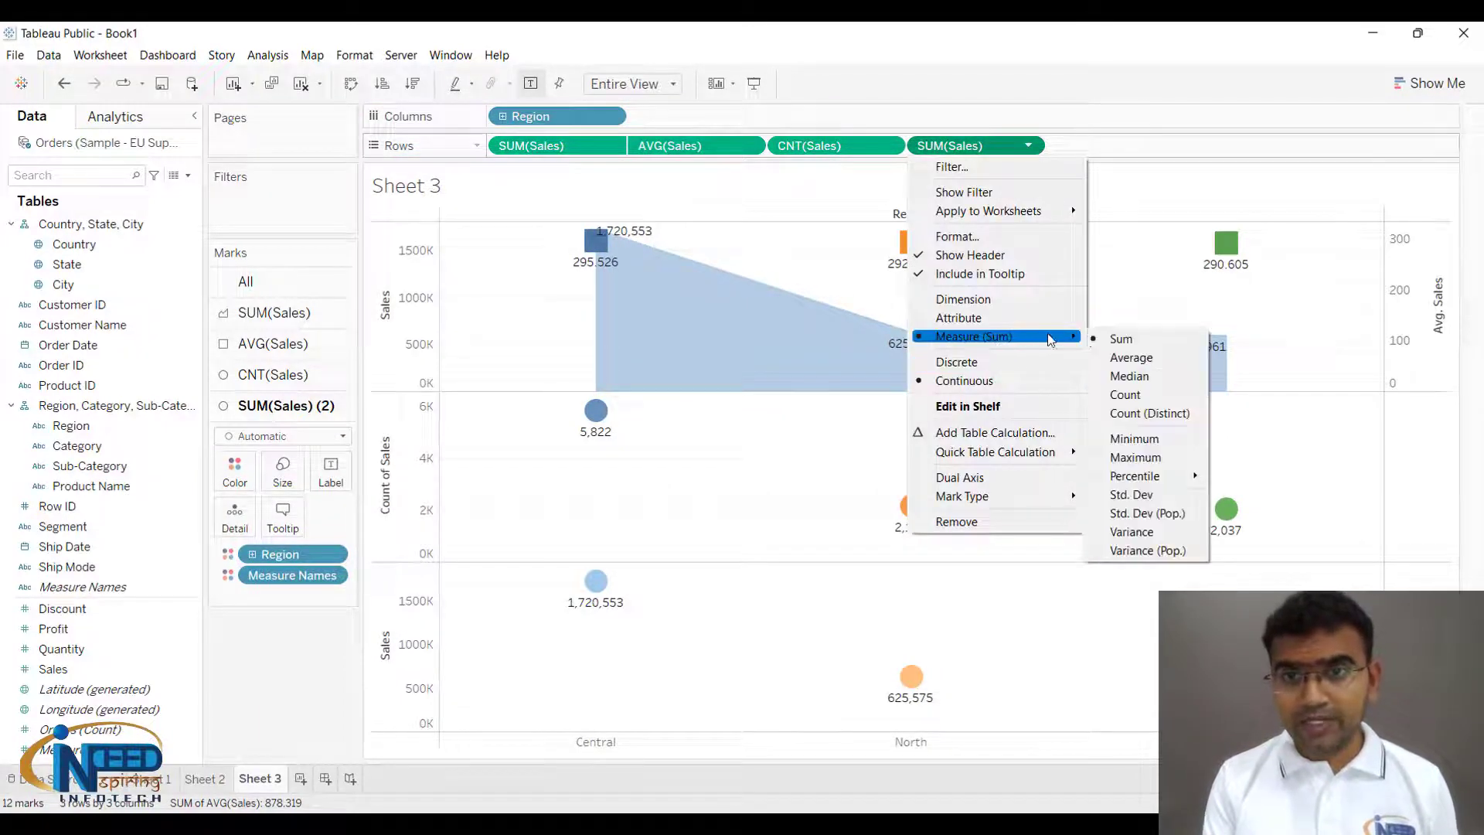
click(1142, 439)
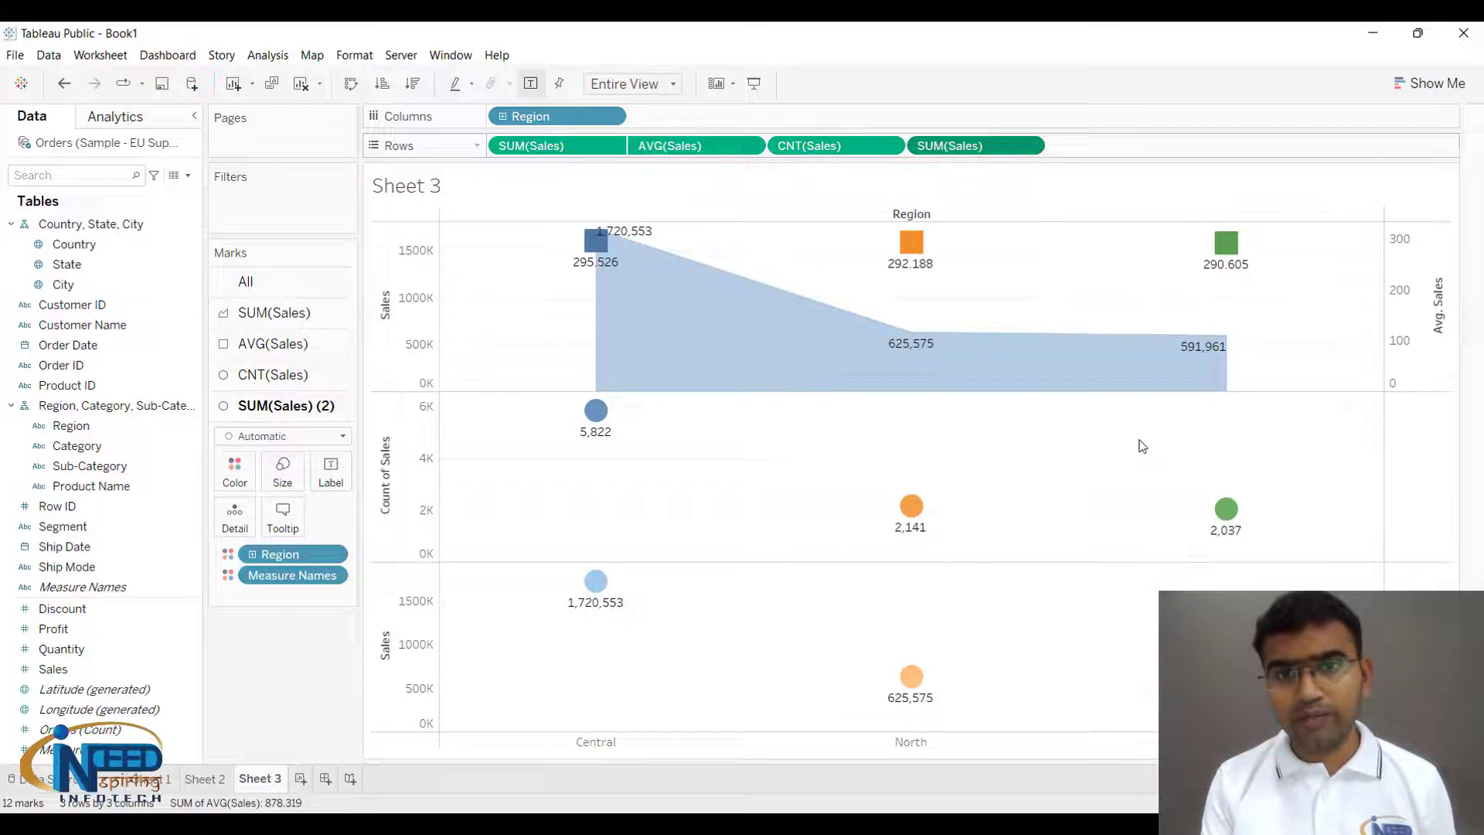
Step: Put MIN(Sales) on a dual axis with Count of Sales and draw it as a line
click(1029, 147)
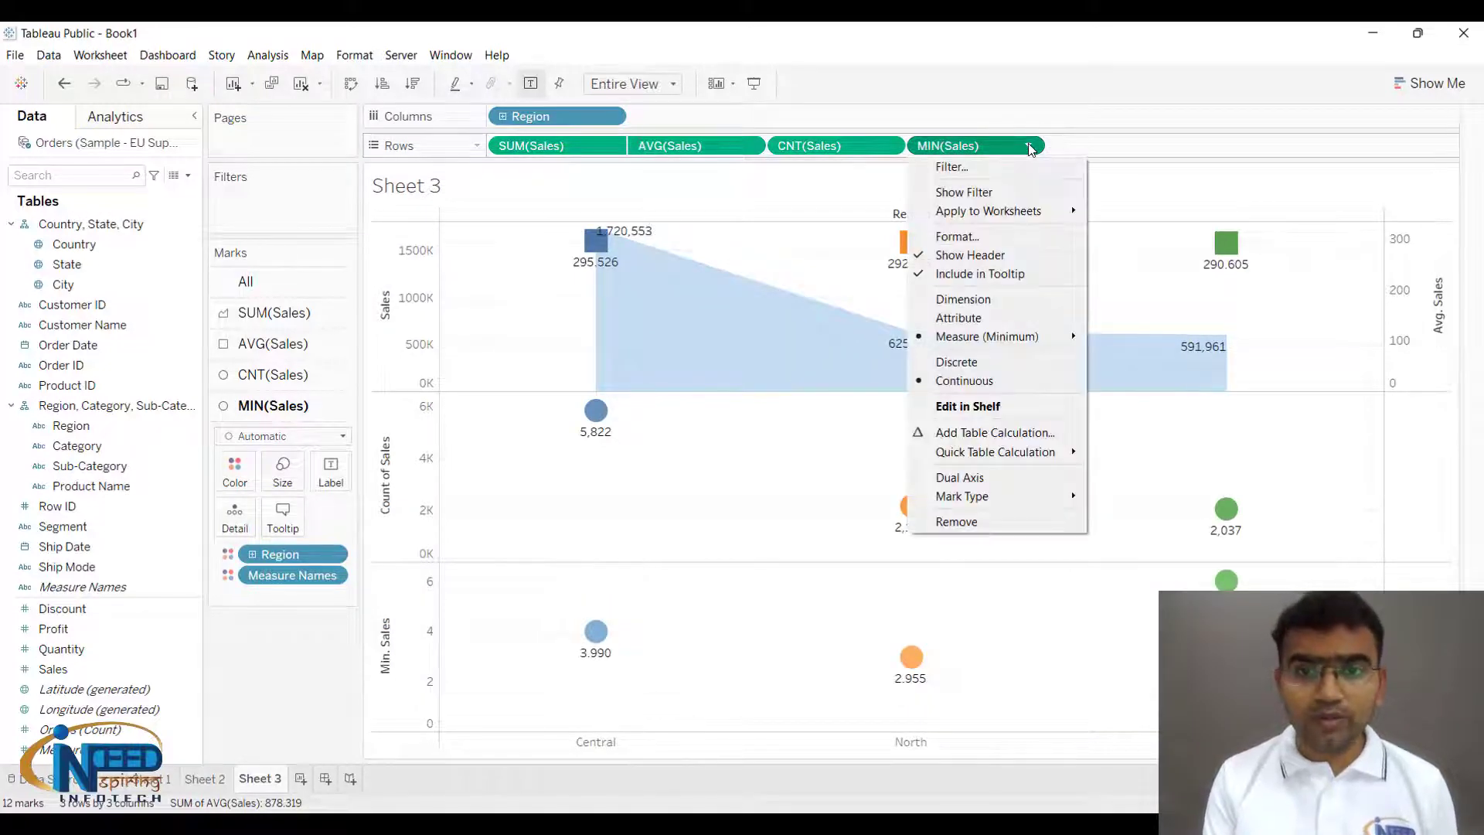
click(987, 476)
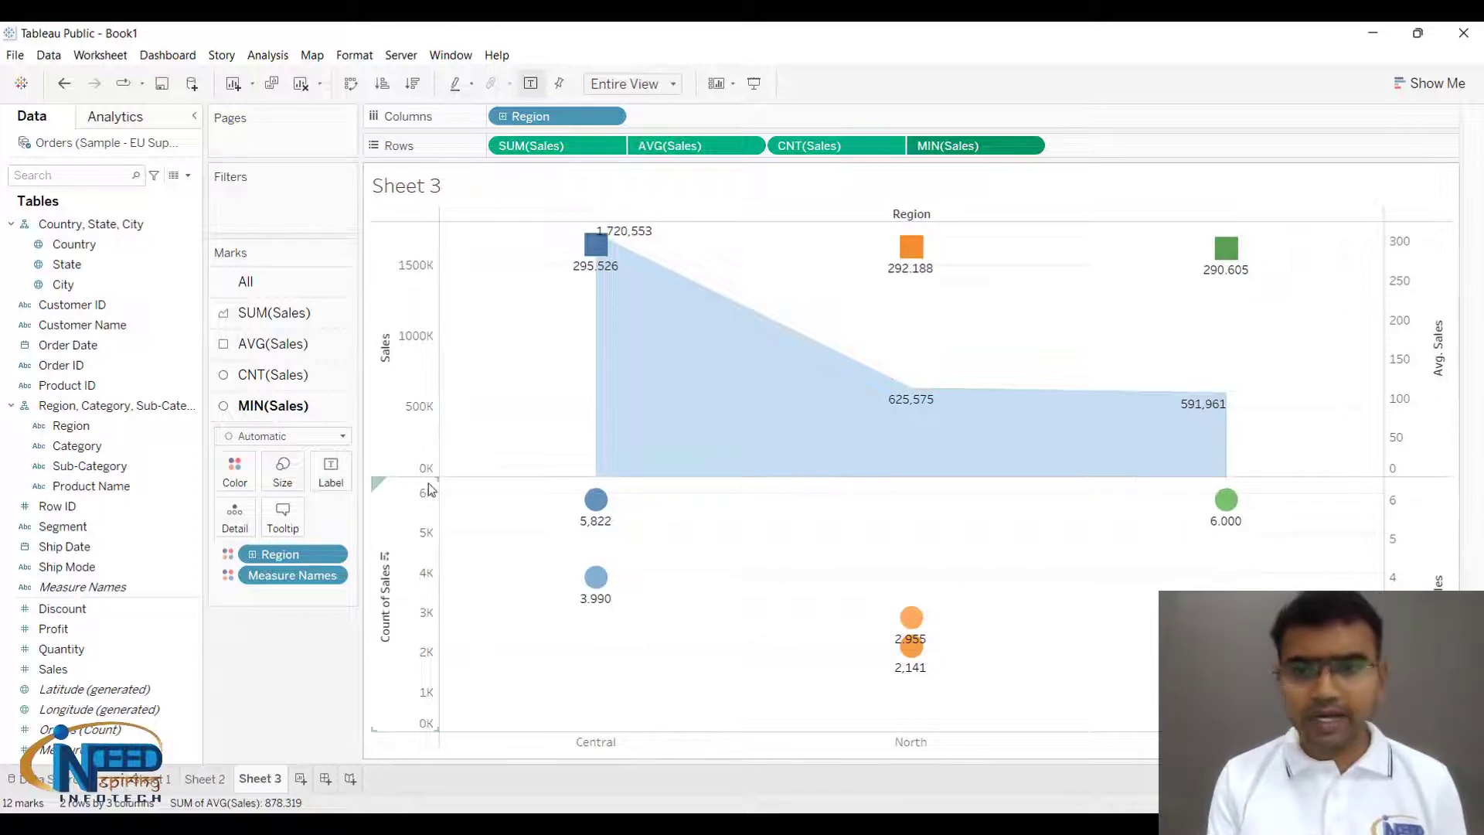
click(308, 439)
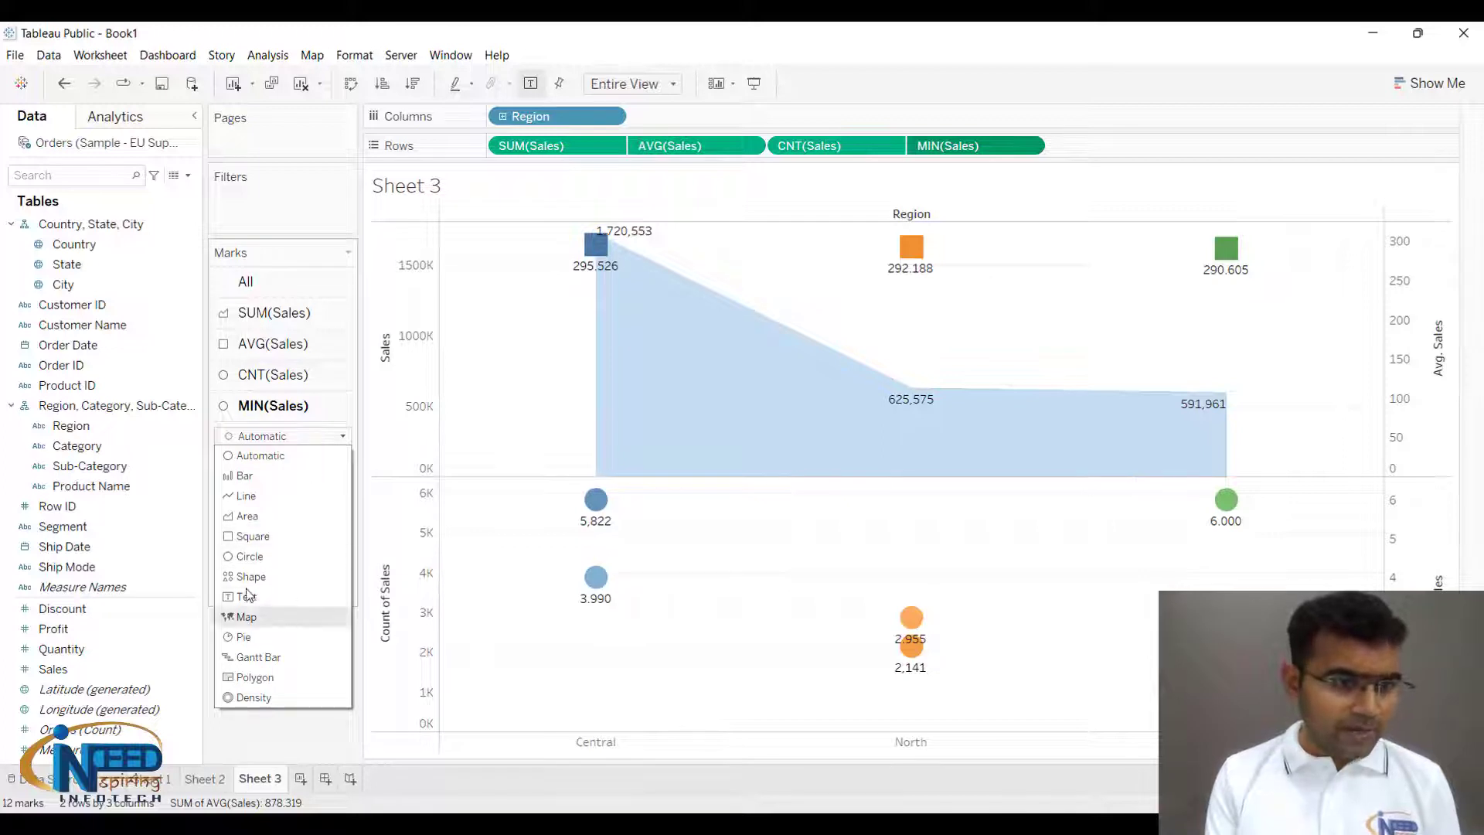
click(265, 498)
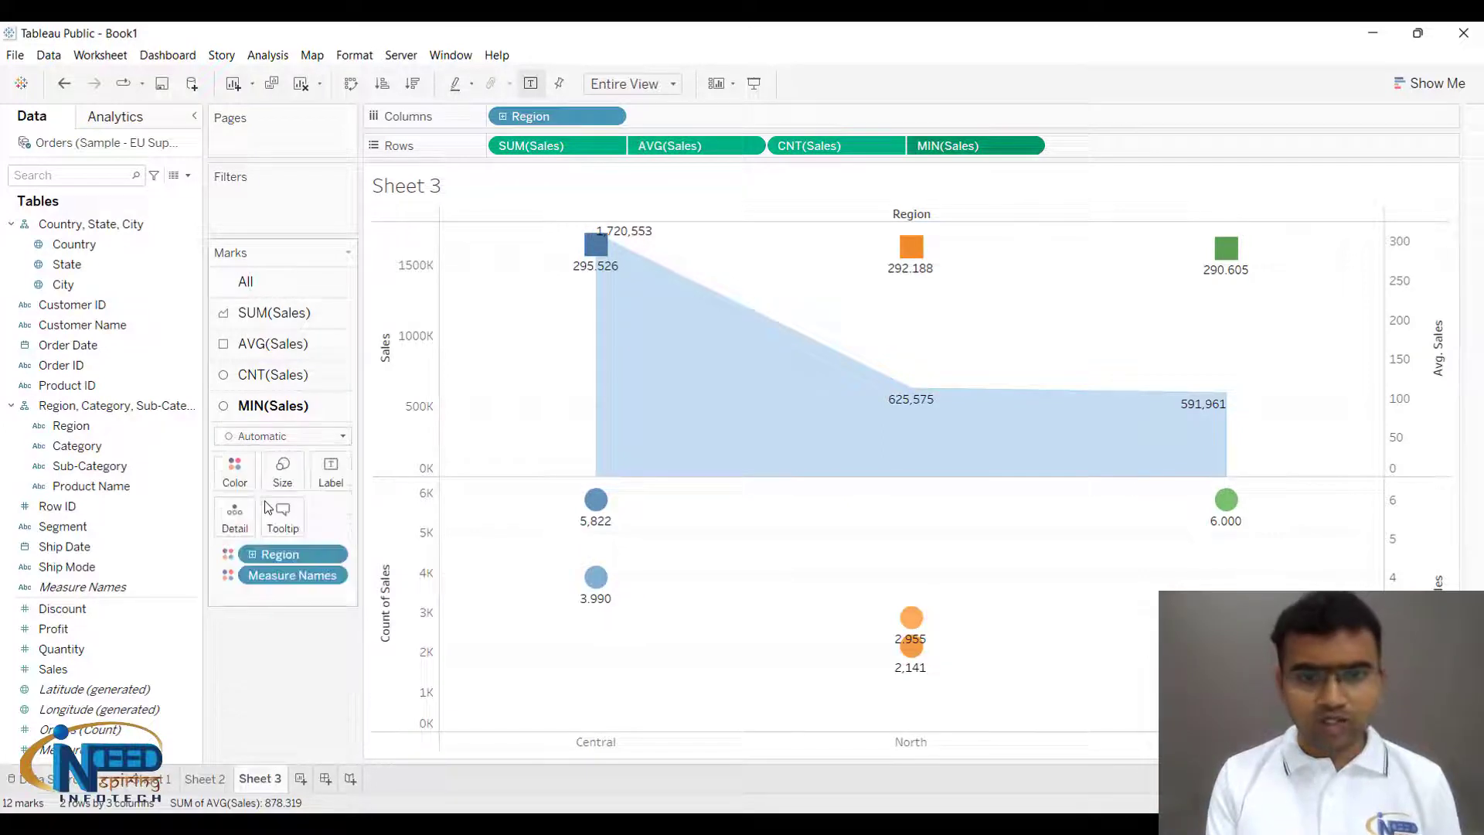